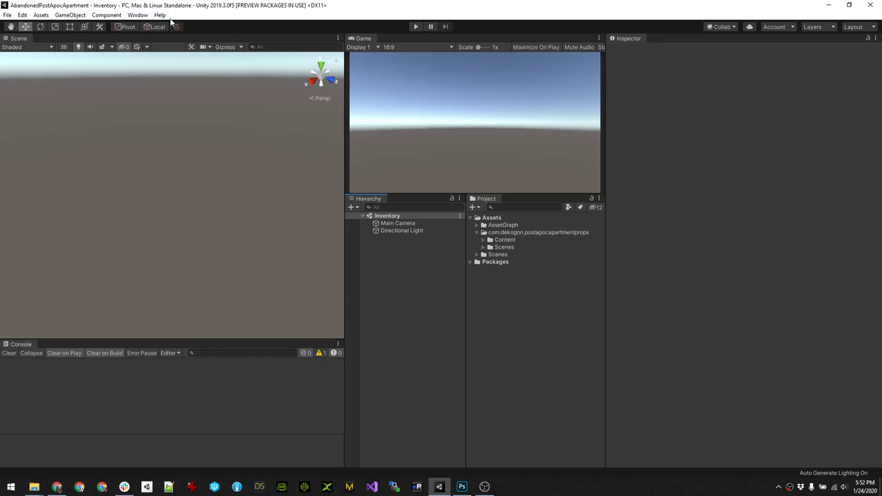
Check the Asset Graph package's entry and the advanced preview-package options in the Package Manager, and close it.
click(135, 15)
click(162, 73)
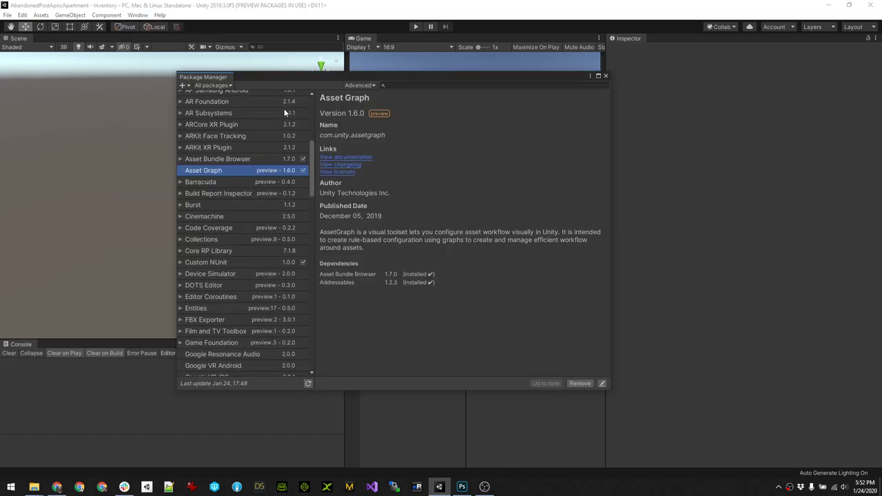
click(362, 85)
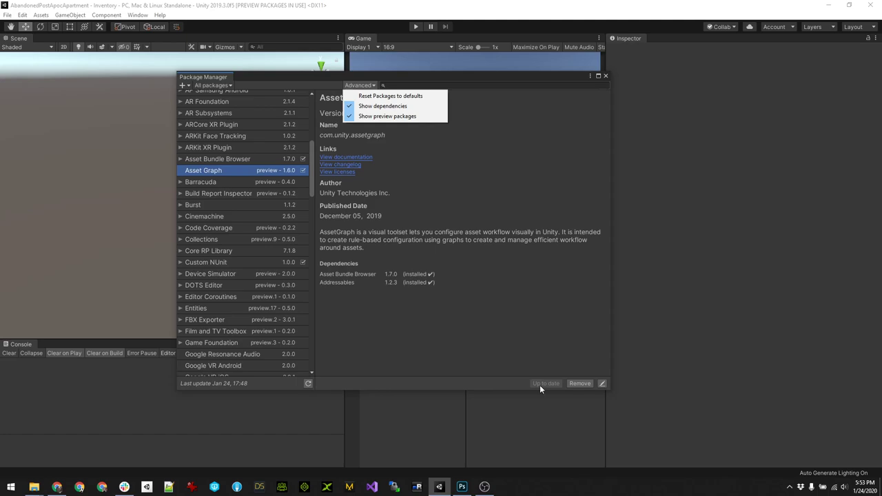
click(606, 77)
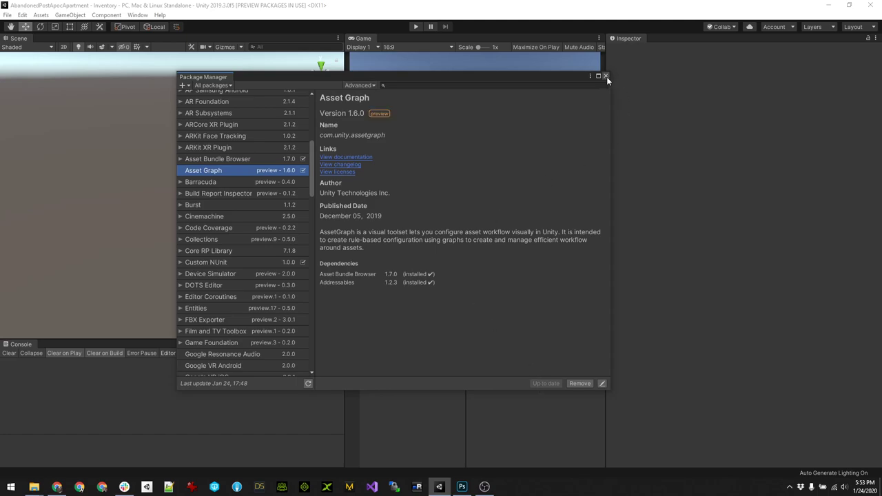
click(605, 77)
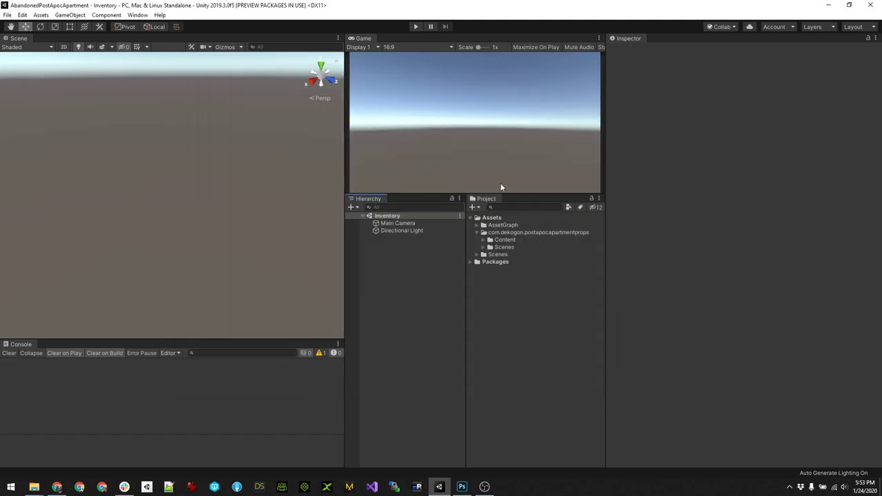
Look inside the AssetGraph folder in the project's assets and collapse it again.
click(501, 226)
click(476, 225)
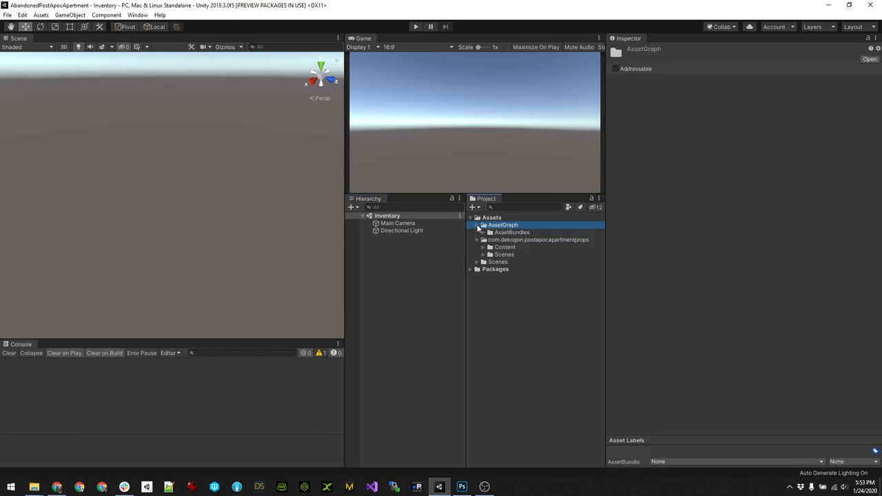
click(477, 226)
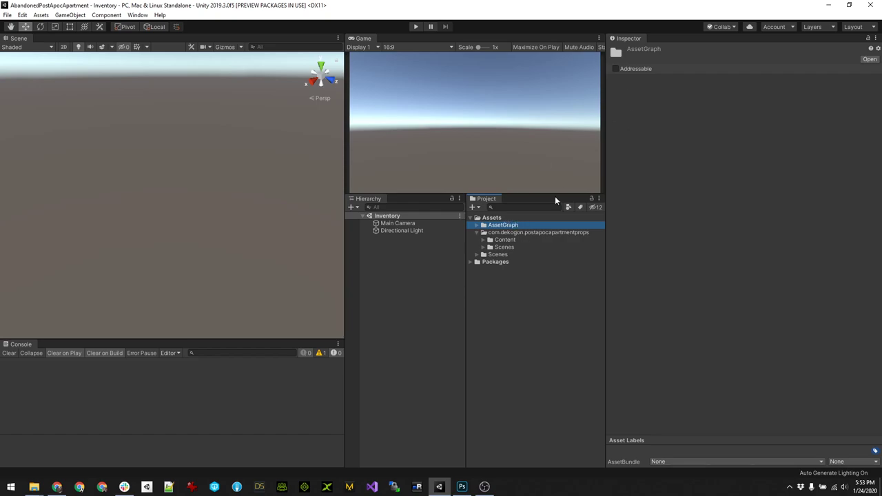
right_click(498, 219)
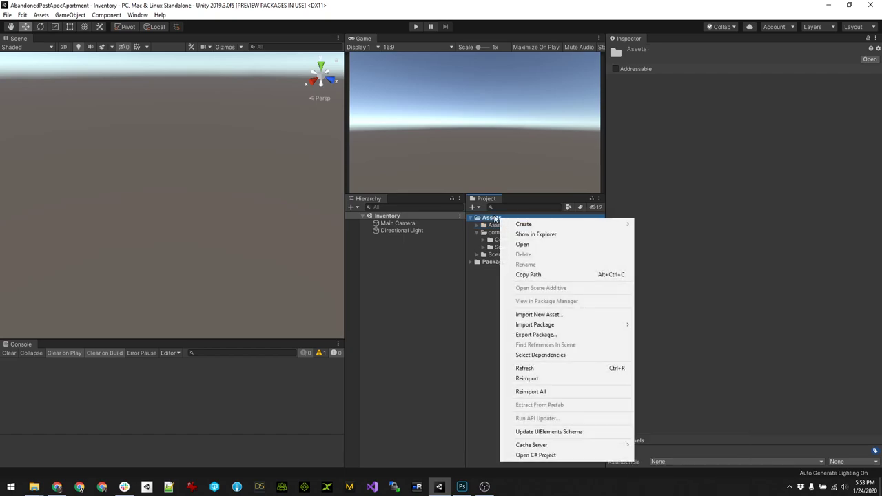
click(485, 324)
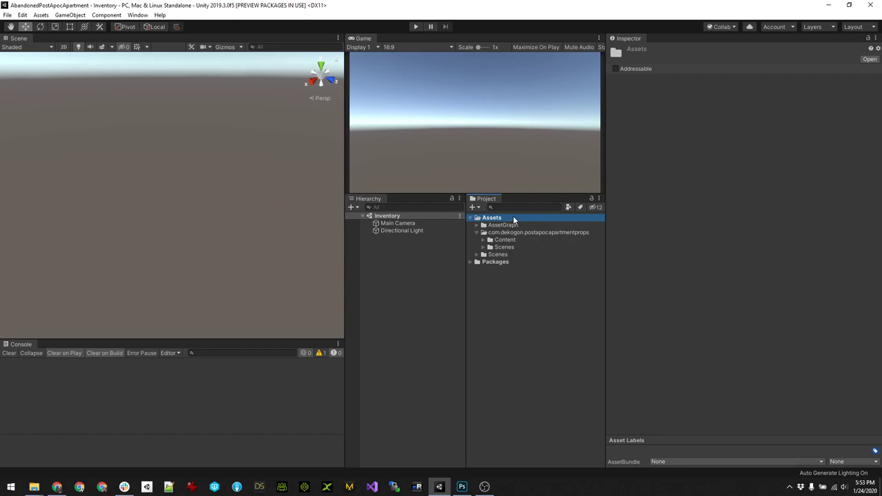
Narrow the Inspector and widen the Scene view in the editor layout.
drag(605, 149, 707, 151)
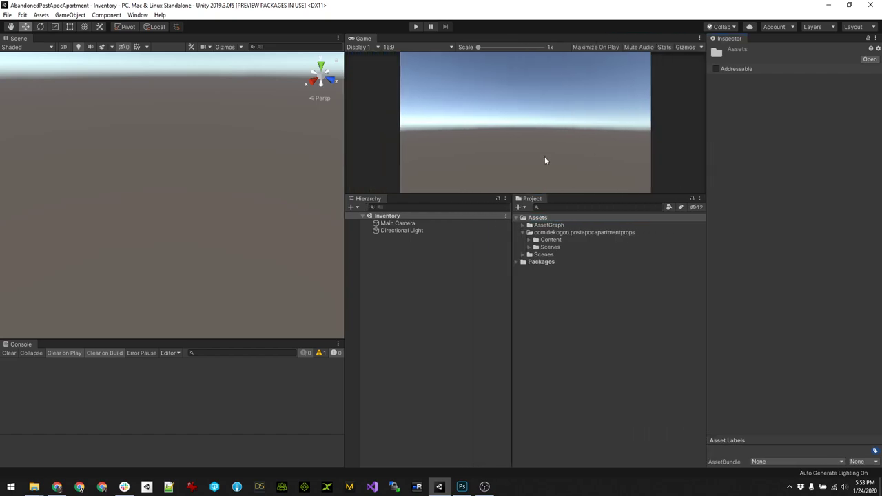
drag(346, 138, 432, 149)
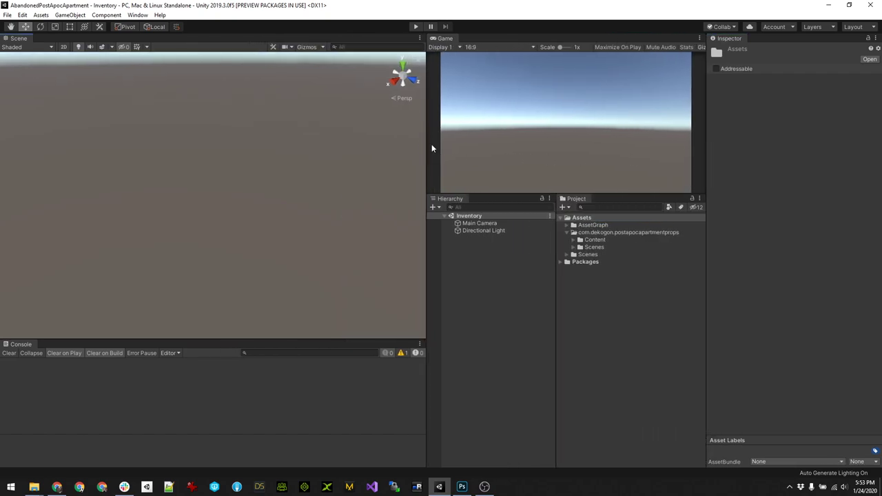
Create an Asset Graph named ExtractMaterials in the Assets folder and open it in the graph editor.
right_click(599, 217)
mouse_move(623, 221)
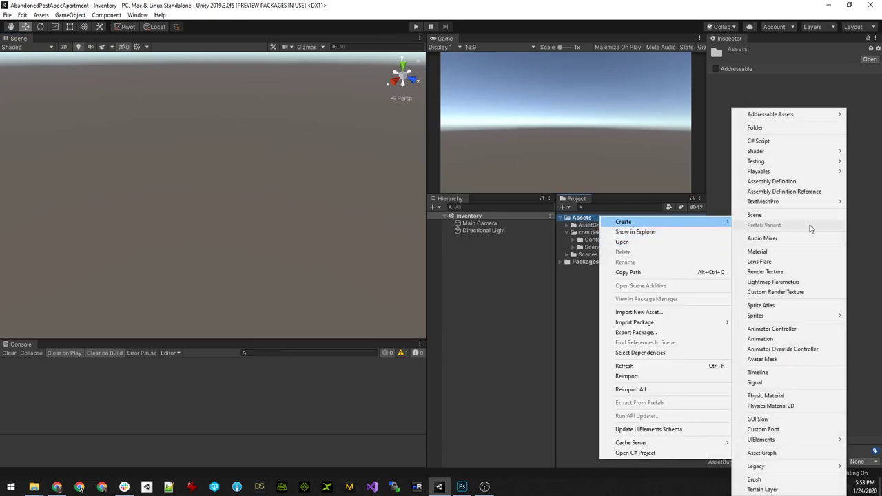
click(766, 453)
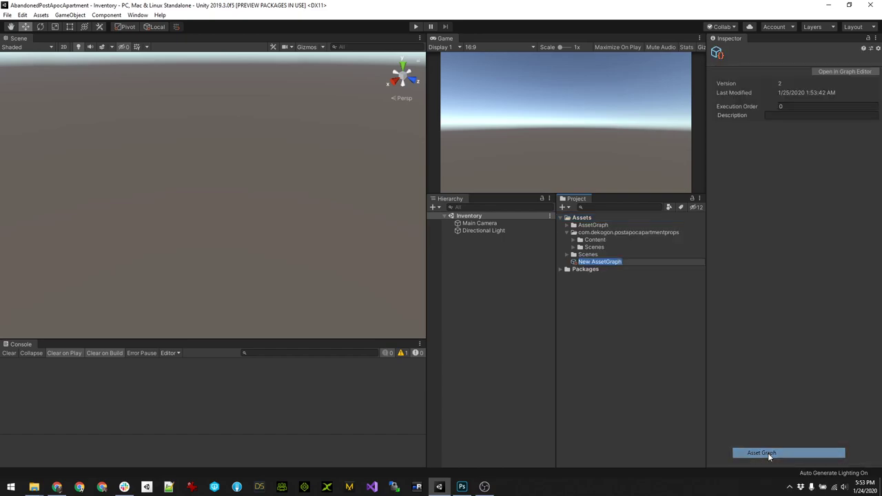
text(Ext)
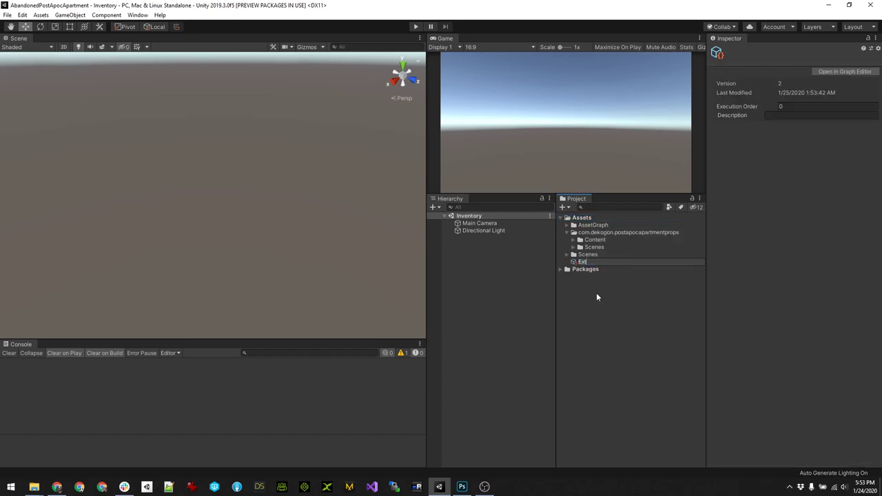
text(ractMaterials)
key(Return)
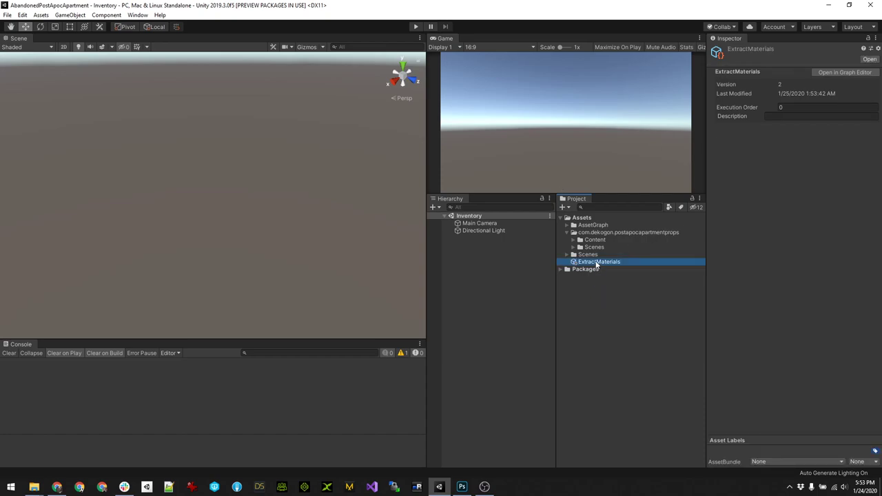
double_click(597, 263)
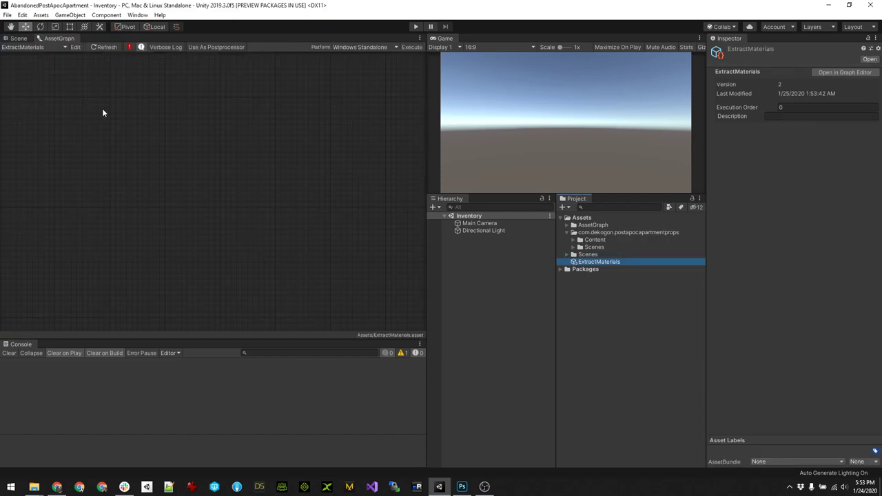
Add a Load From Directory node near the upper-left of the ExtractMaterials graph.
right_click(34, 129)
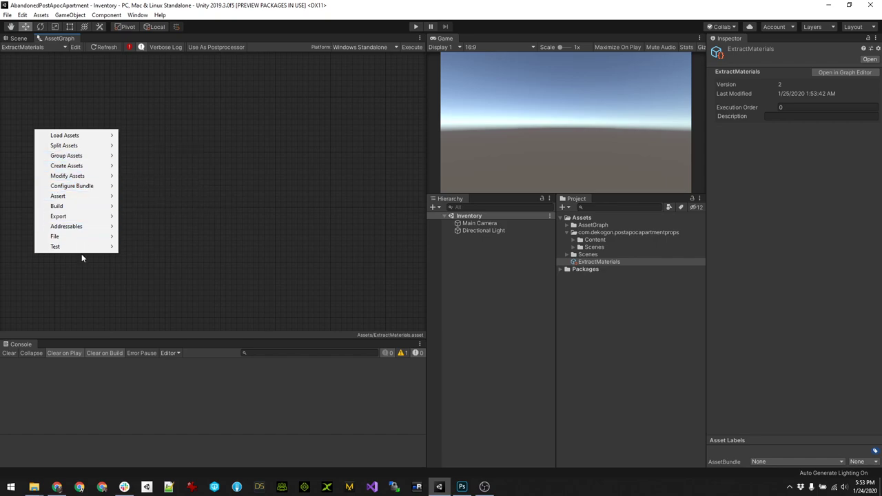
mouse_move(82, 238)
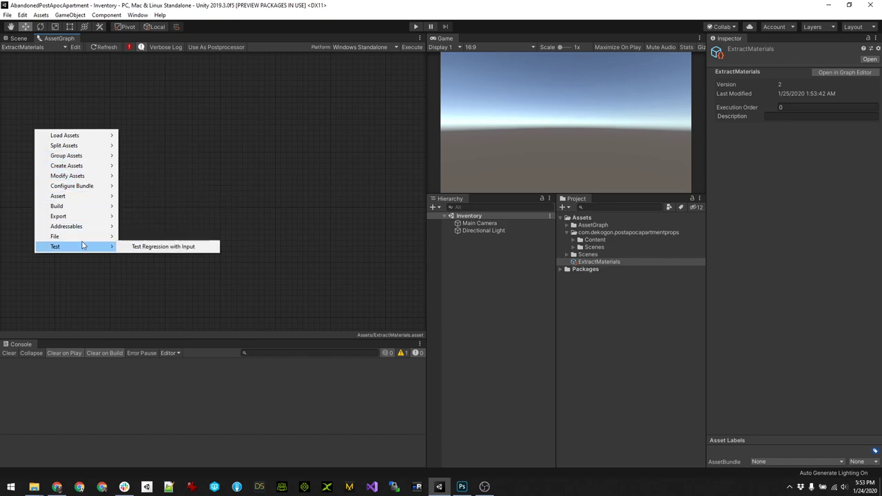
mouse_move(85, 136)
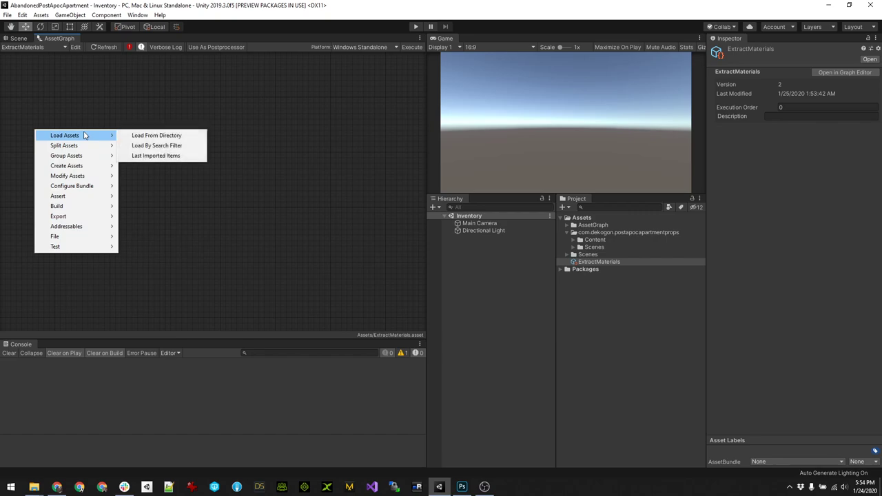
click(154, 135)
drag(85, 138, 95, 133)
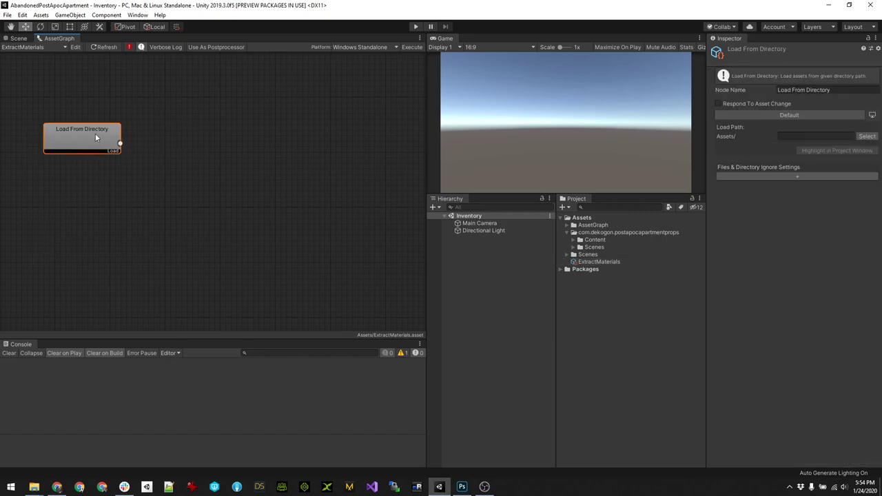
Set the Load From Directory node's load path to the Content folder inside com.dekogon.postapocapartmentprops.
click(867, 136)
double_click(199, 97)
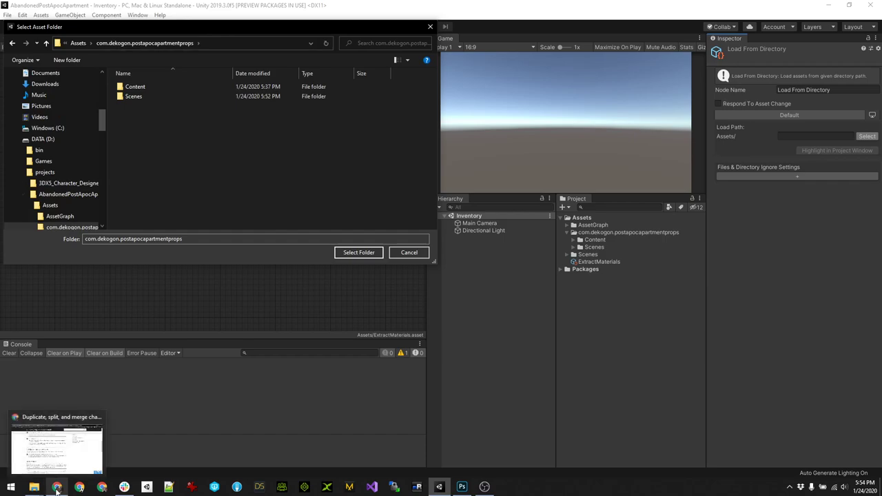
double_click(128, 87)
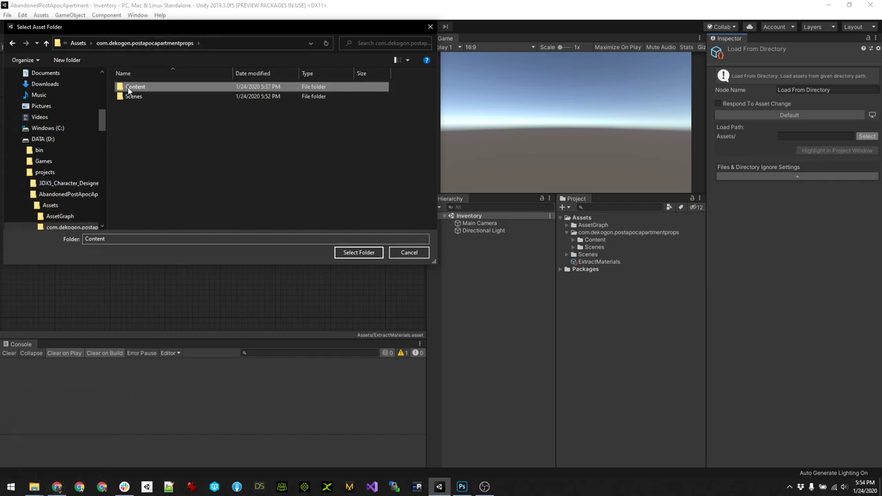
scroll(167, 111, down, 3)
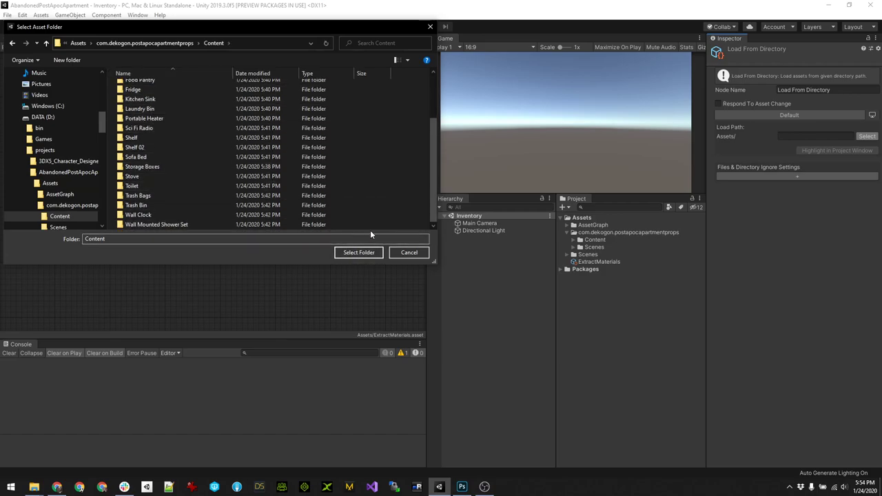
click(358, 253)
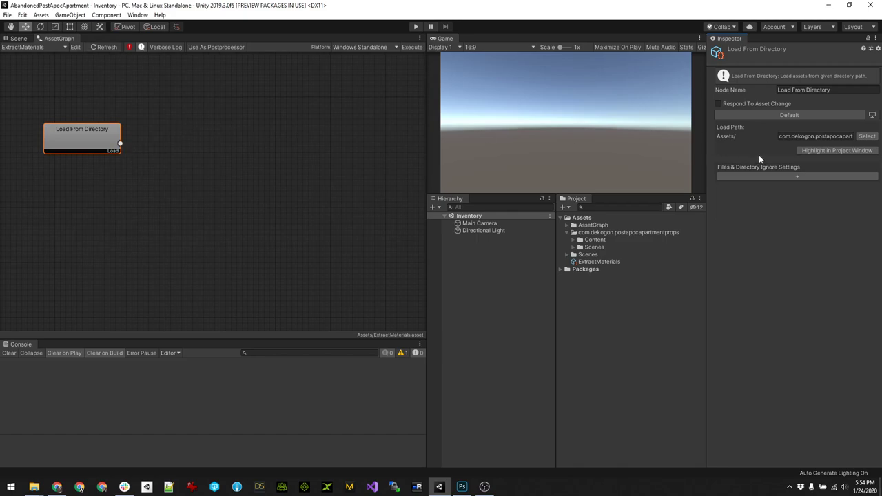
Examine the import settings of the book models in the Content folder's Books Stack, individually and as a multiple selection.
click(581, 239)
click(587, 254)
click(608, 276)
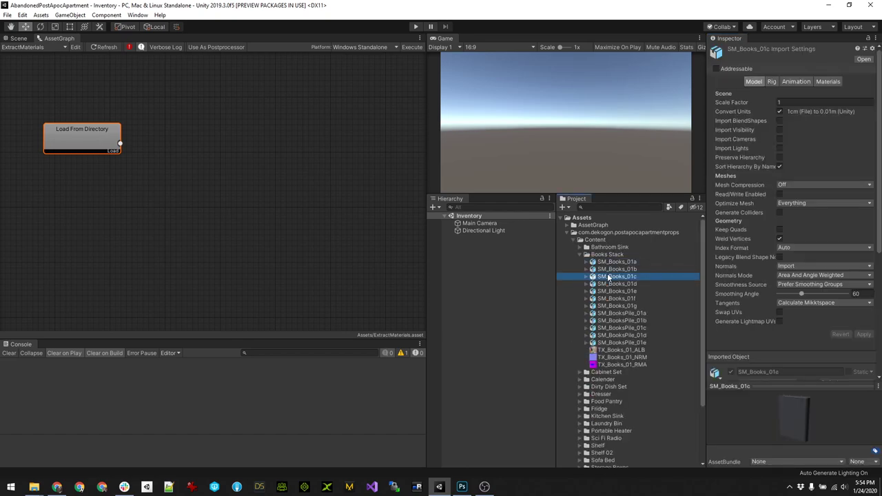
click(609, 291)
click(609, 305)
click(609, 313)
click(610, 321)
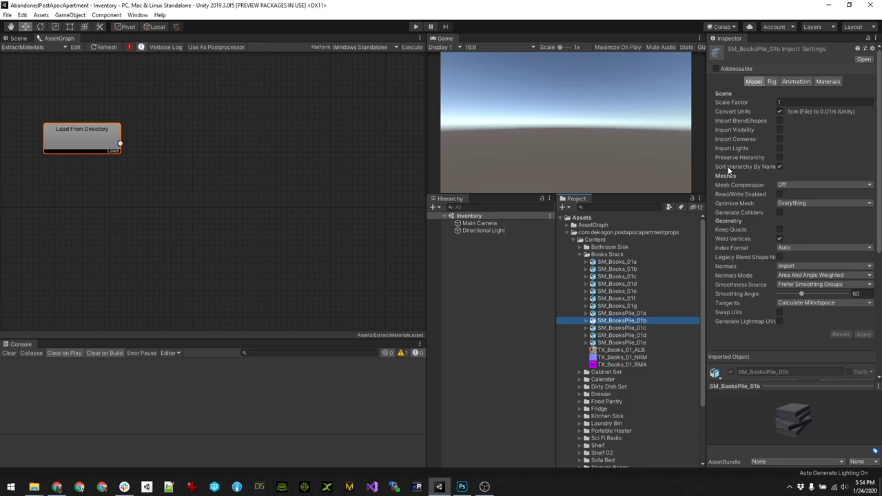
click(617, 298)
click(617, 277)
click(607, 254)
click(629, 261)
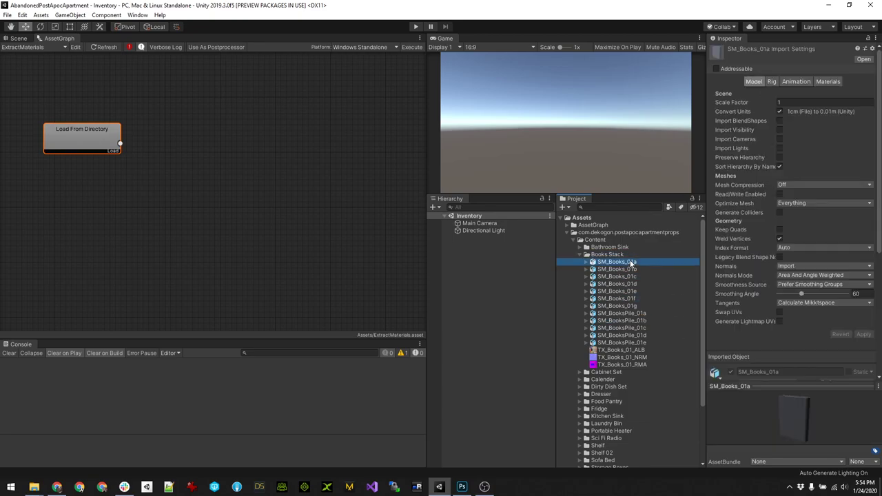
shift+click(625, 336)
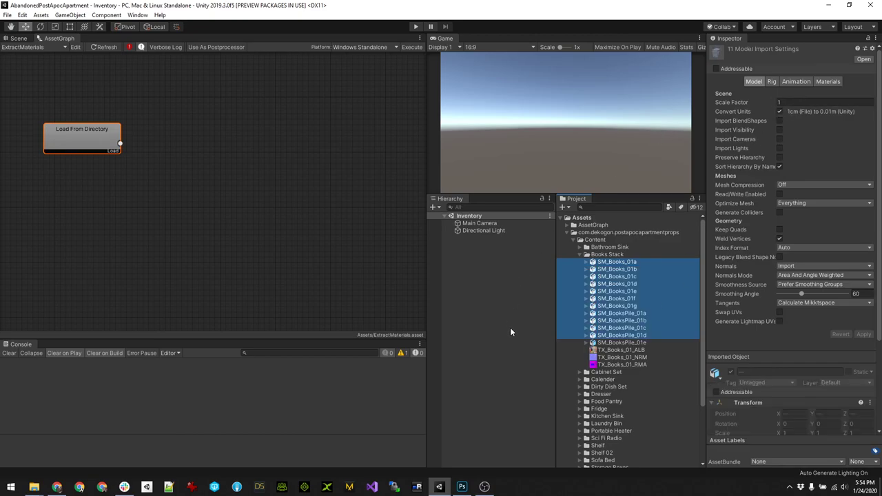
click(583, 254)
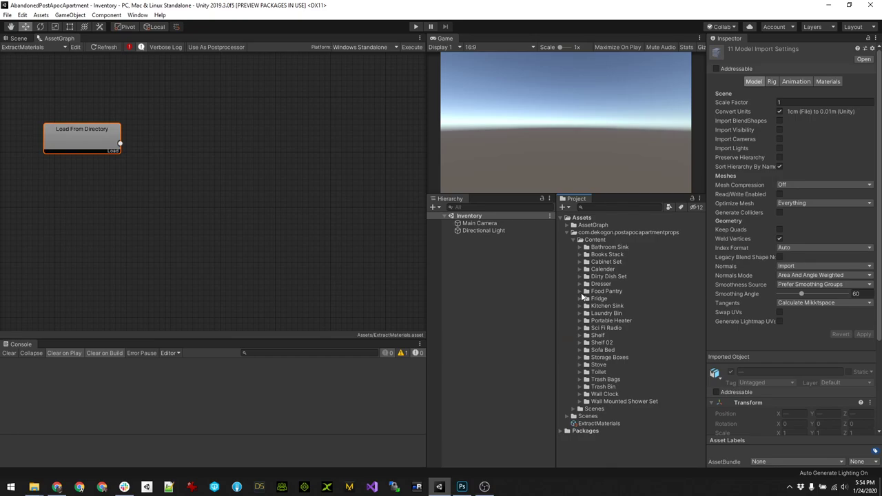
Examine the material import settings of SM_FoodPantry_01 in the Food Pantry folder, including the available material location options.
click(585, 291)
click(616, 298)
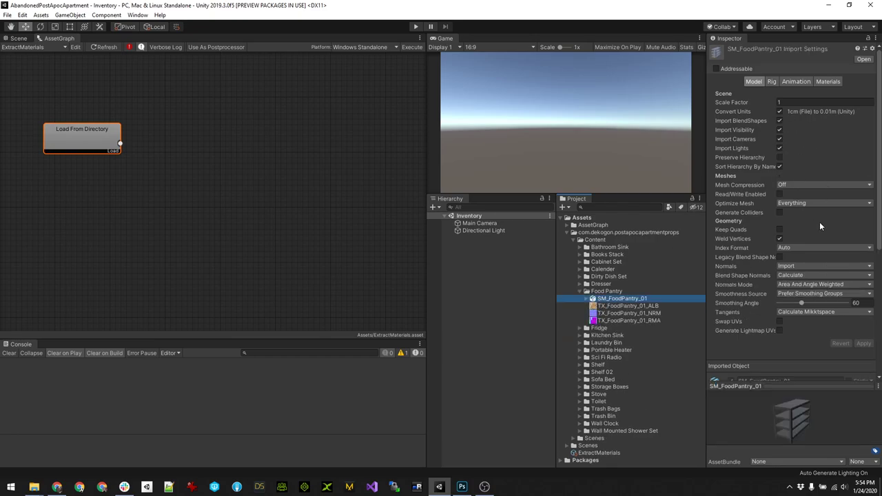
click(828, 81)
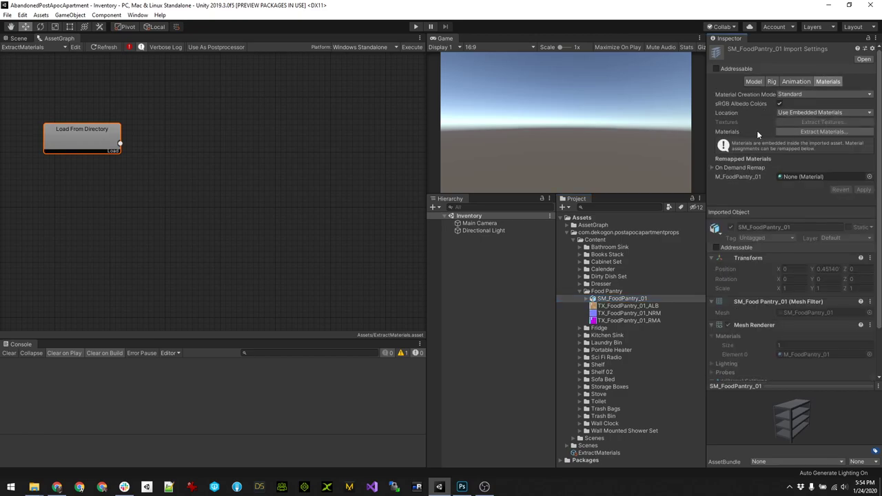
click(813, 113)
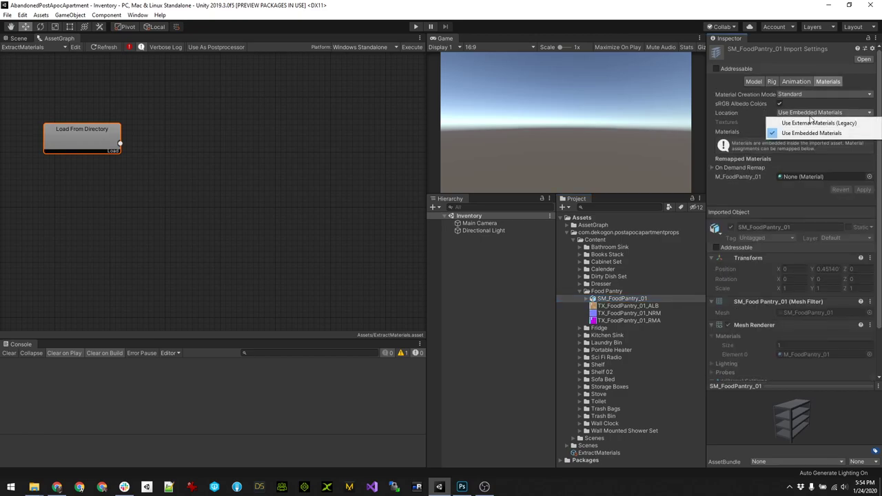
click(747, 115)
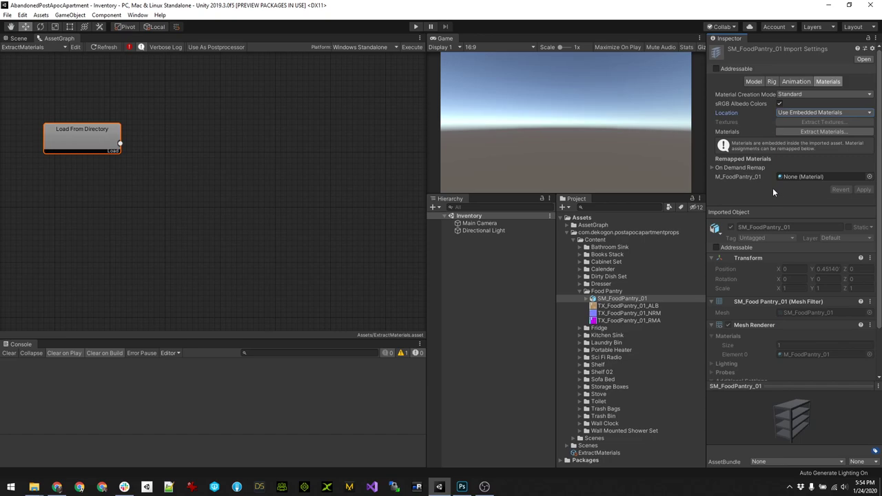
click(582, 291)
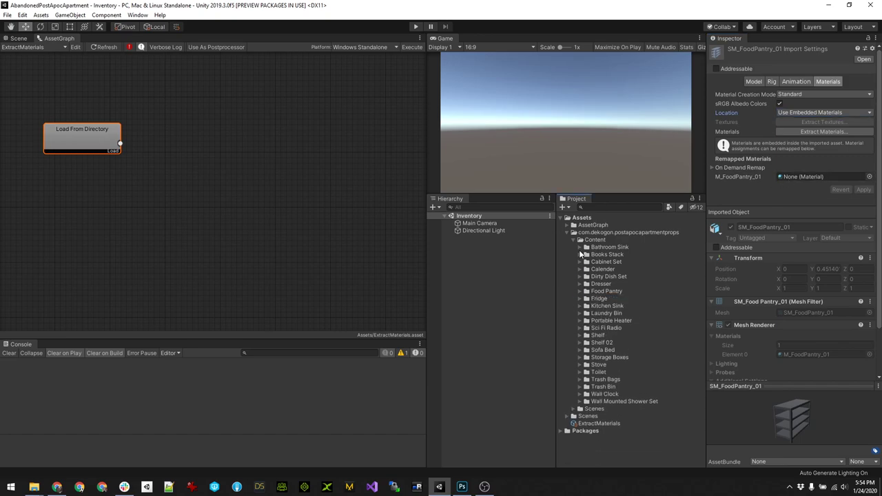
Look through the Bathroom Sink folder and the textures in its Textures subfolder.
click(580, 247)
click(585, 262)
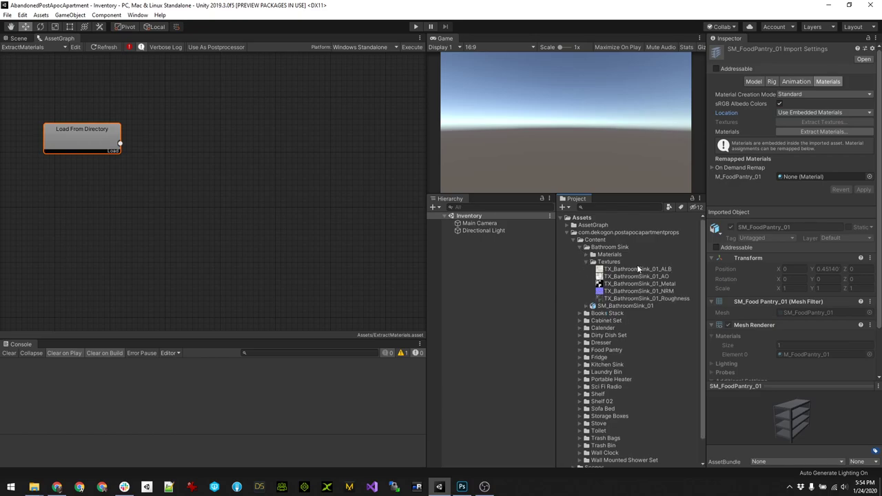
click(587, 262)
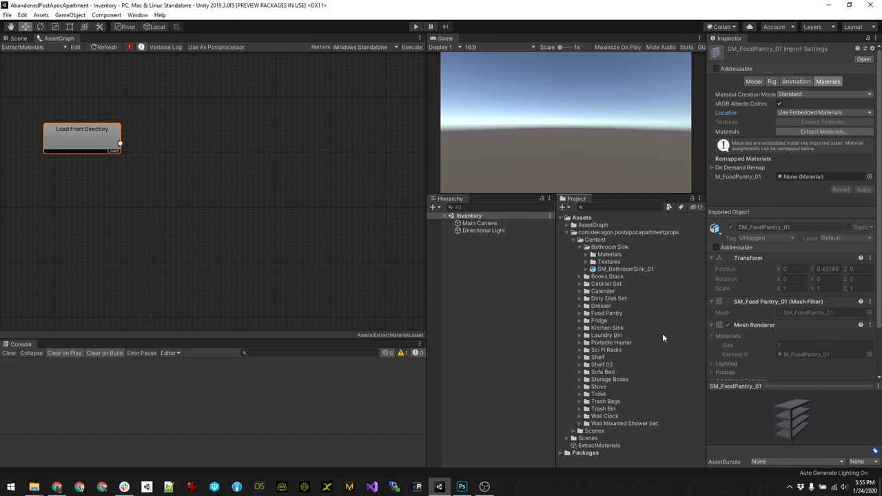
Examine SM_Books_01a in the Books Stack folder, comparing its material import settings with its embedded M_Books_01 material.
click(586, 277)
click(587, 284)
click(620, 284)
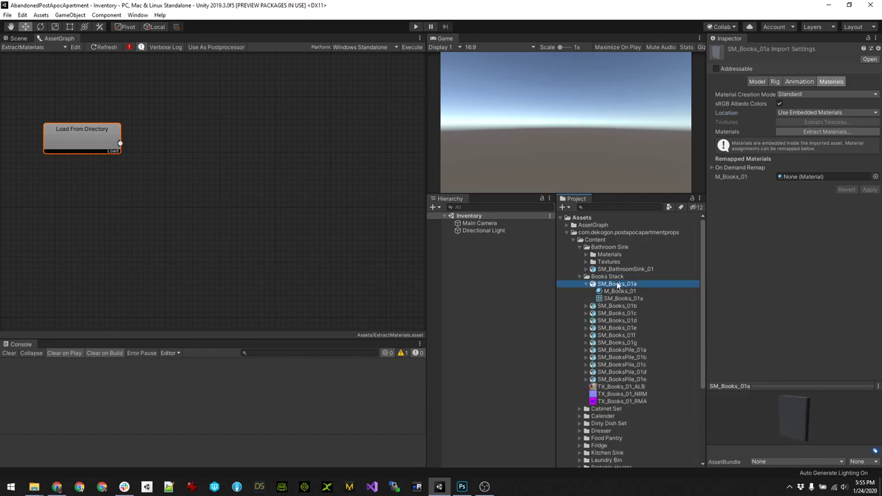
click(627, 291)
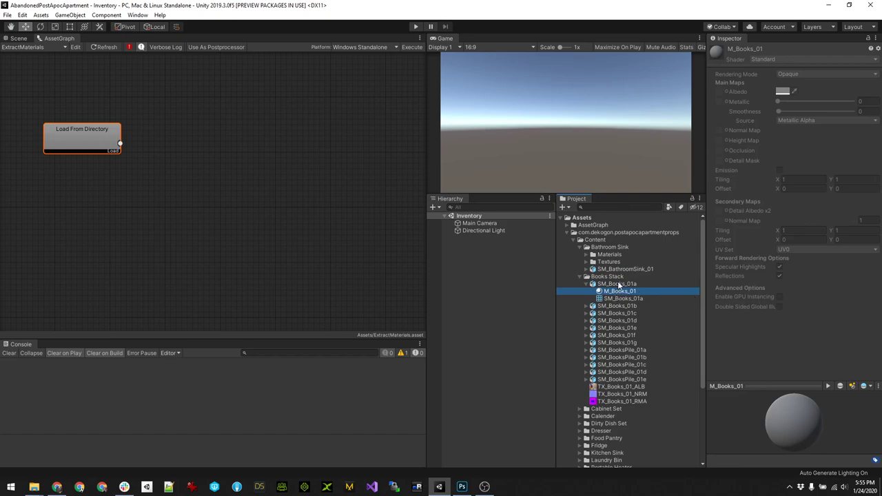
click(619, 284)
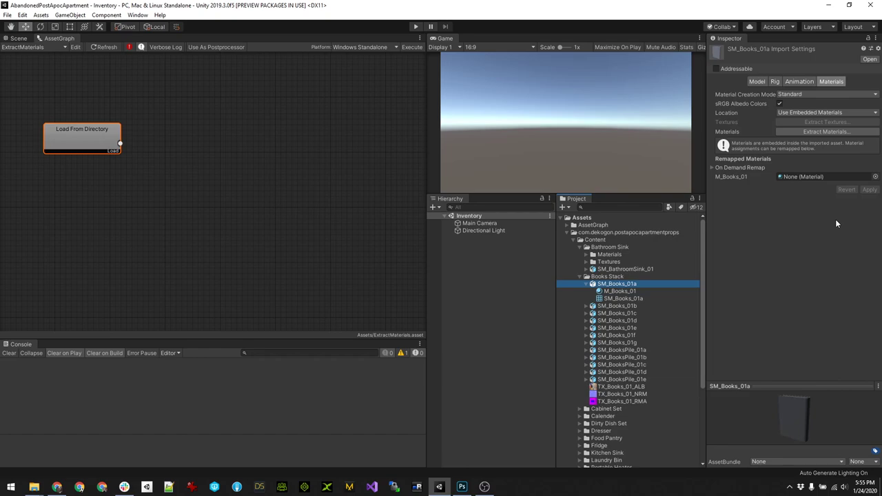
Add SM_Books_01a to the scene and compare its M_Books_01 material with M_BathroomSink_01 from the Bathroom Sink's Materials folder.
drag(617, 284, 480, 263)
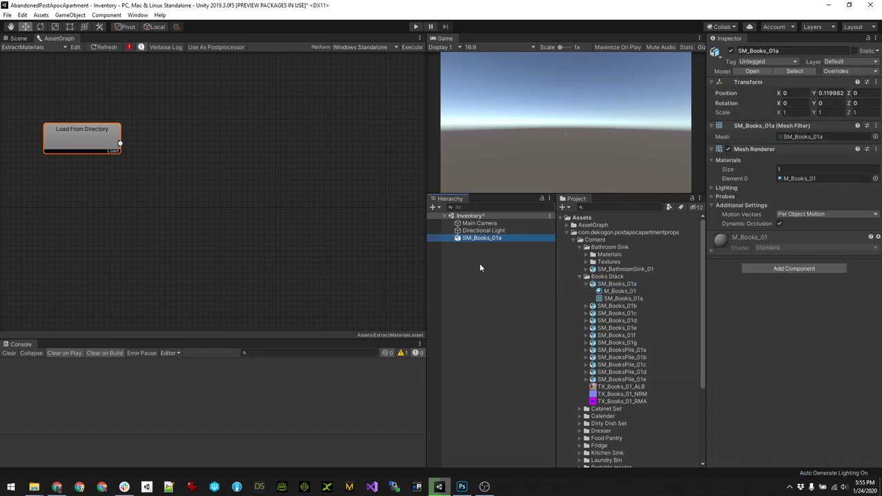
click(758, 242)
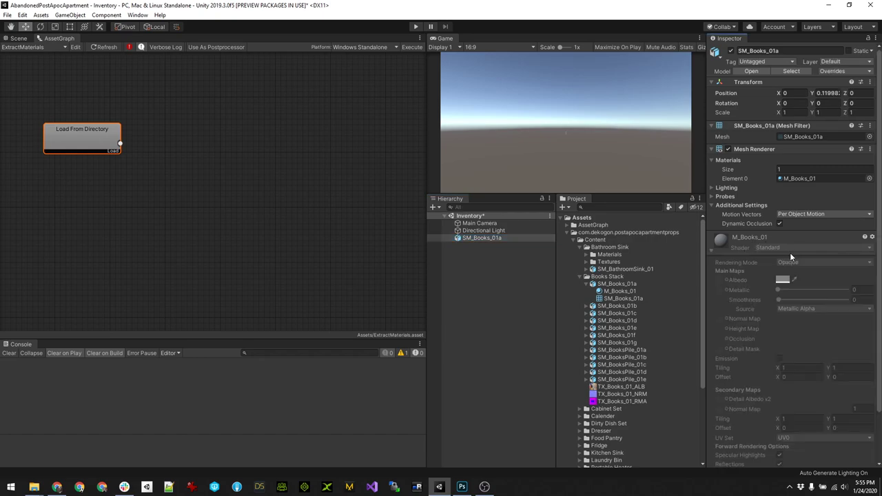
click(586, 284)
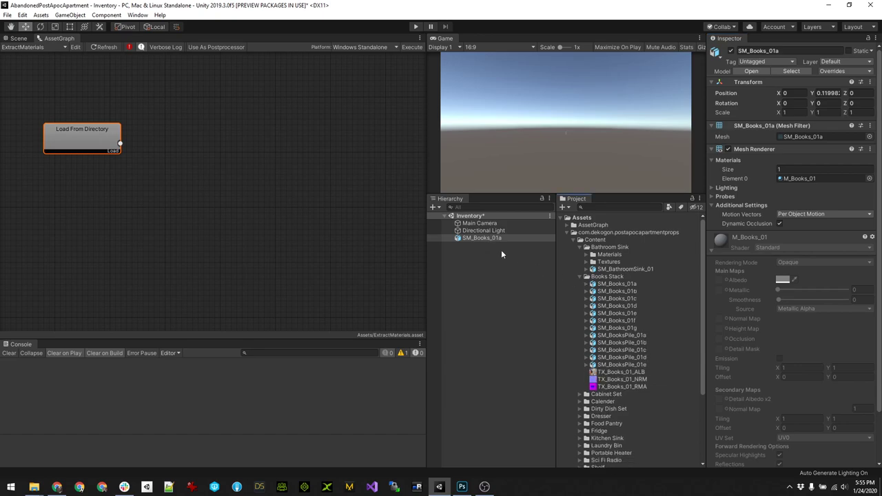
click(587, 254)
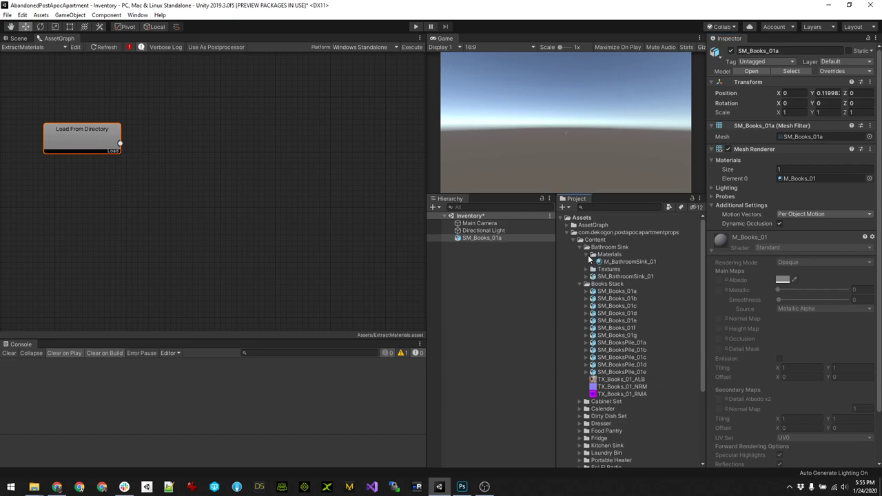
click(628, 261)
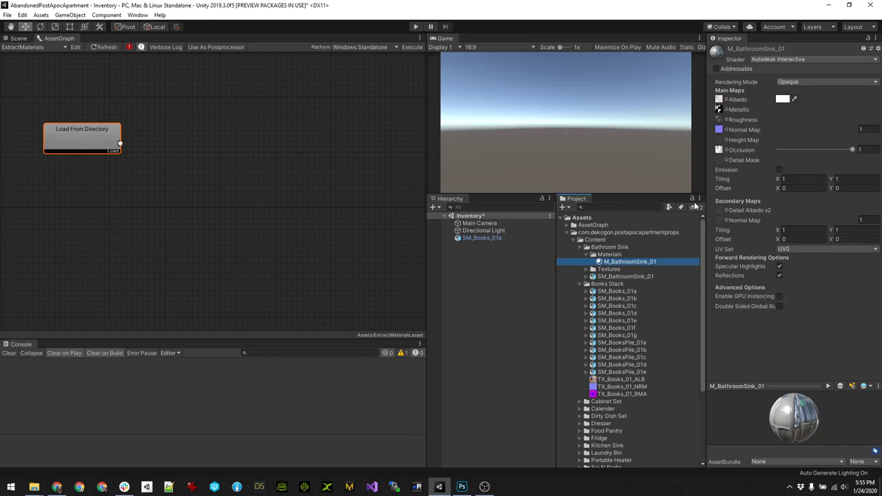
Delete SM_Books_01a from the scene and collapse the Bathroom Sink and Books Stack folders.
click(502, 237)
key(Delete)
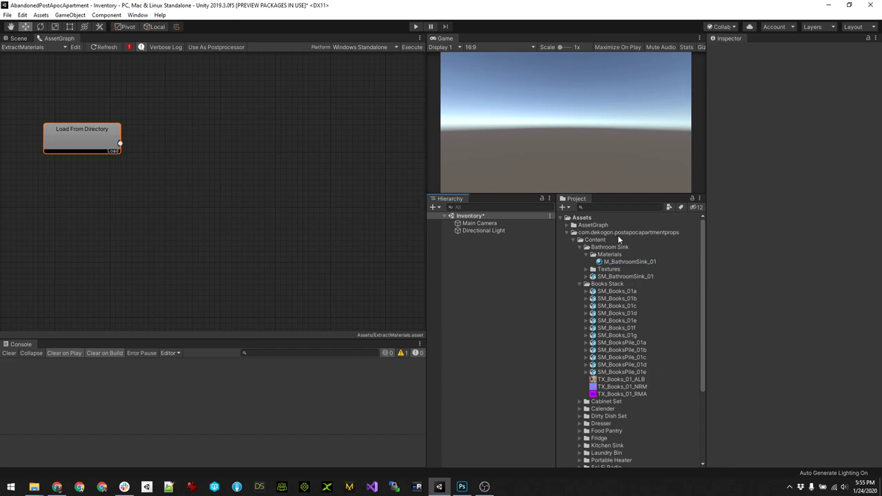
click(587, 247)
click(587, 255)
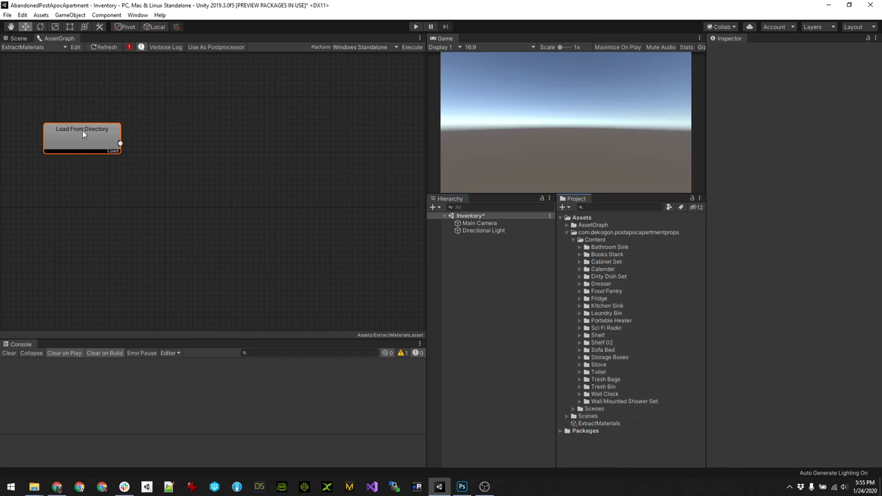
Add a Split By Filter node beside Load From Directory and connect the loader's output to its input.
click(104, 139)
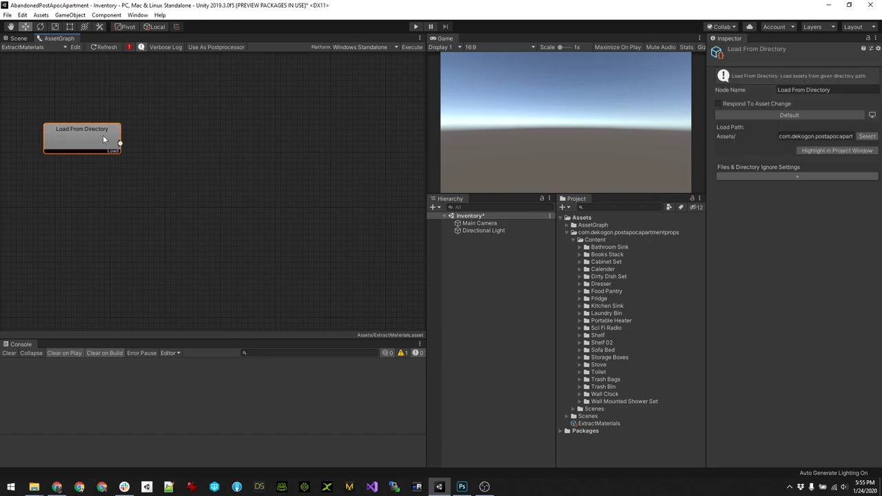
click(796, 135)
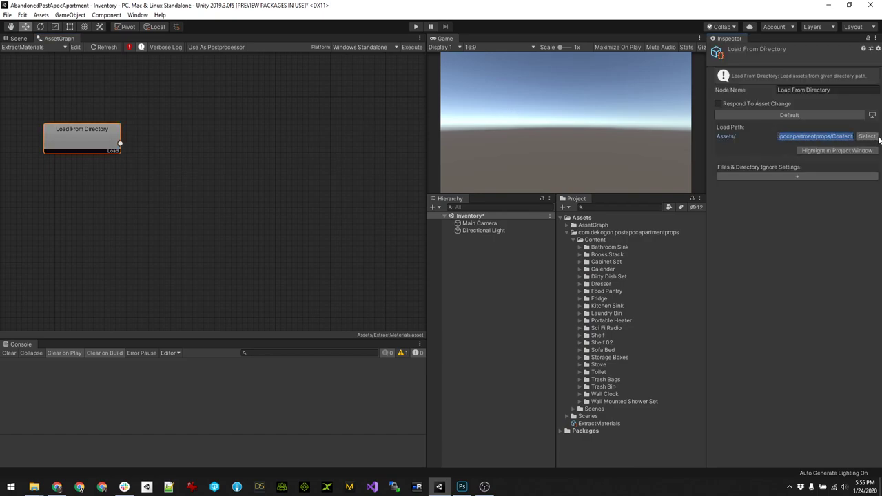
right_click(168, 128)
mouse_move(192, 142)
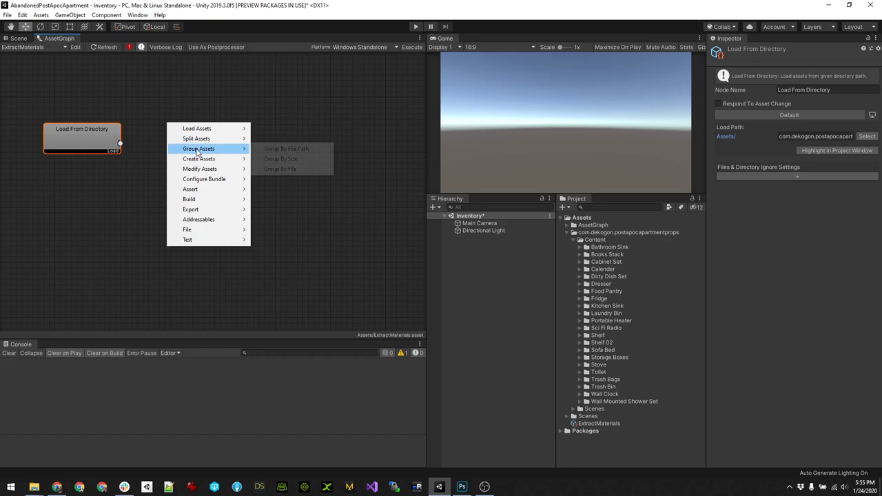
click(288, 139)
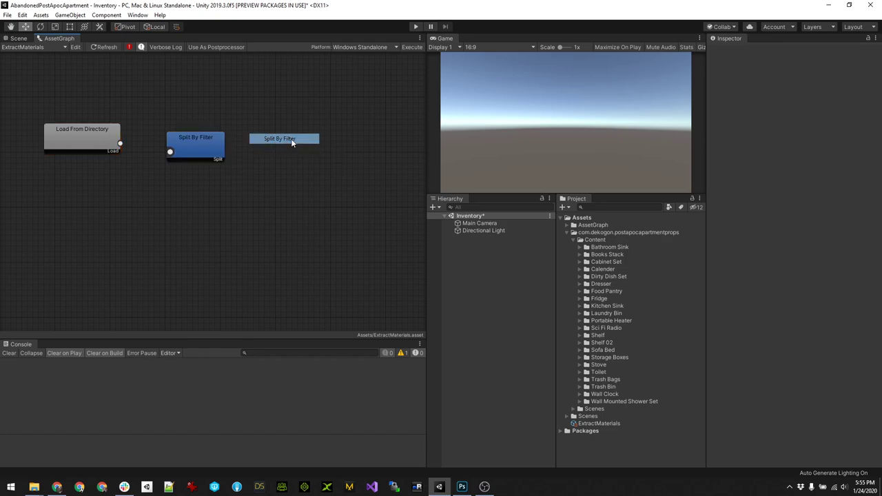
drag(194, 145, 173, 136)
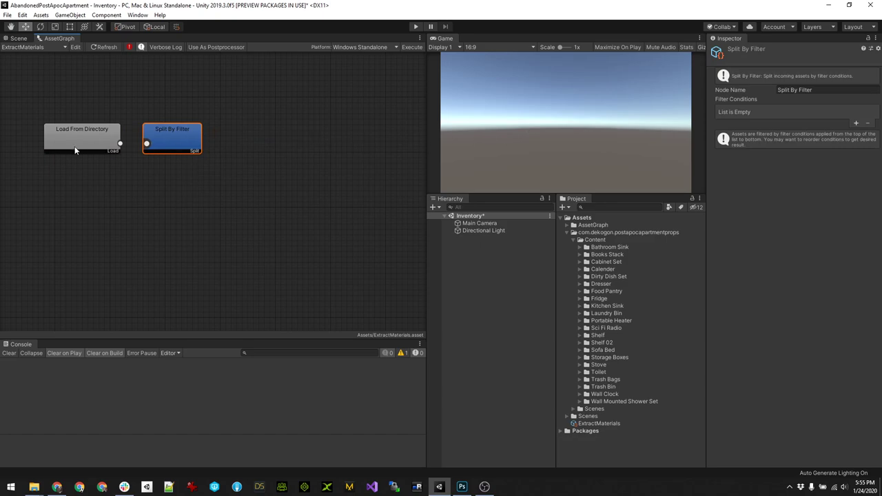
drag(121, 144, 146, 145)
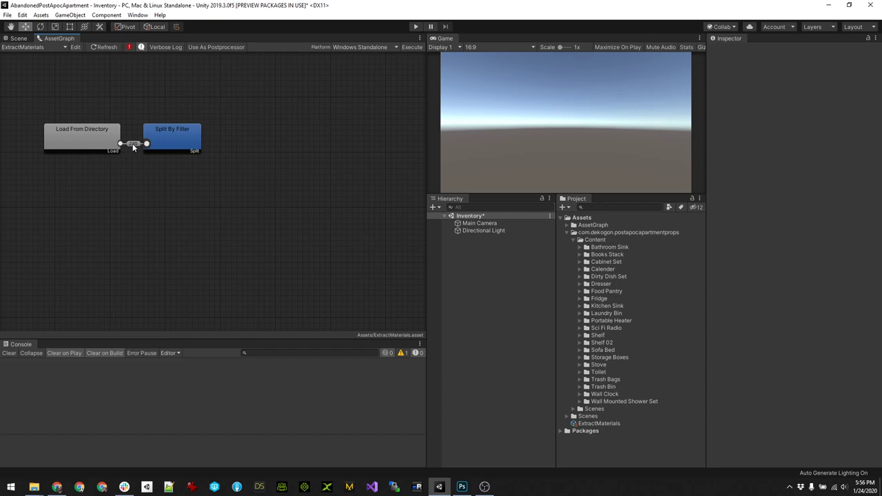
Inspect the assets passing from Load From Directory to Split By Filter, enlarging the list to browse its contents.
click(134, 145)
click(758, 124)
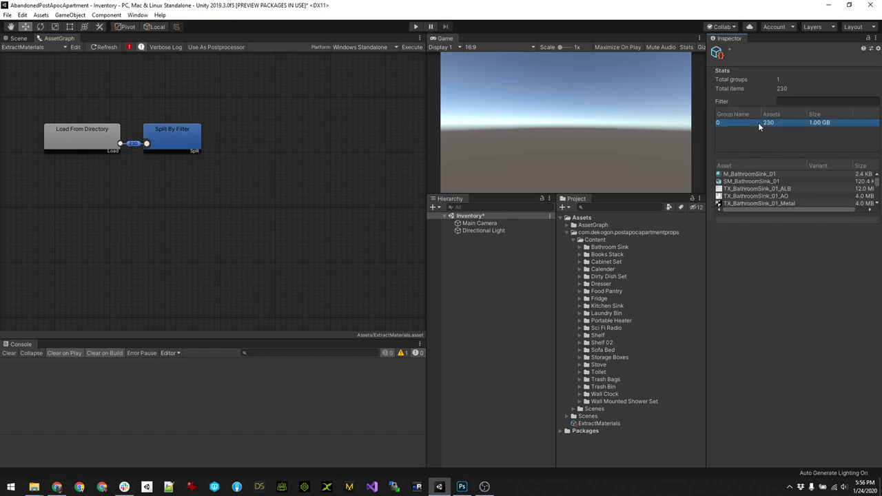
drag(706, 143, 680, 142)
drag(740, 214, 744, 303)
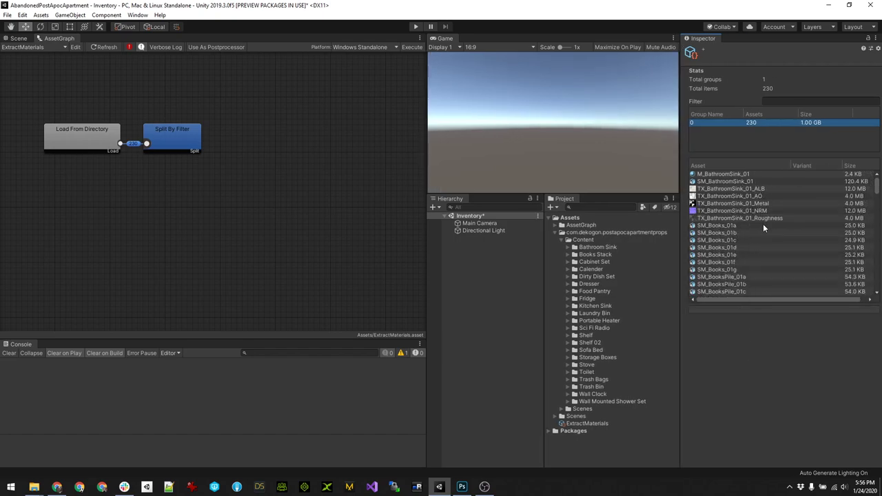
scroll(763, 227, down, 15)
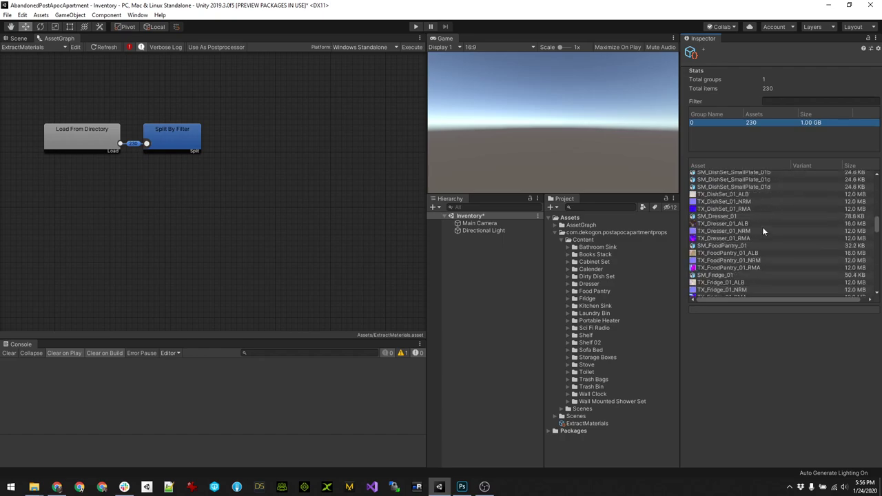
scroll(762, 226, down, 15)
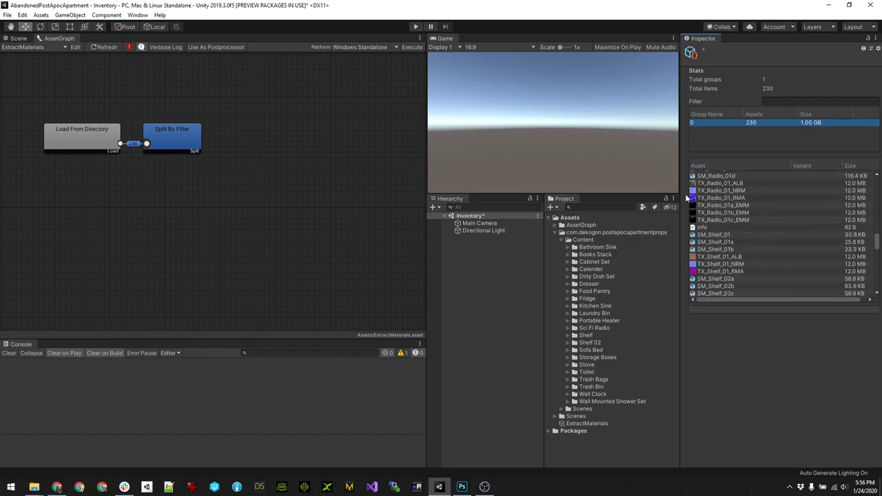
Add a filter condition to the Split By Filter node with the asset type set to Model.
click(168, 131)
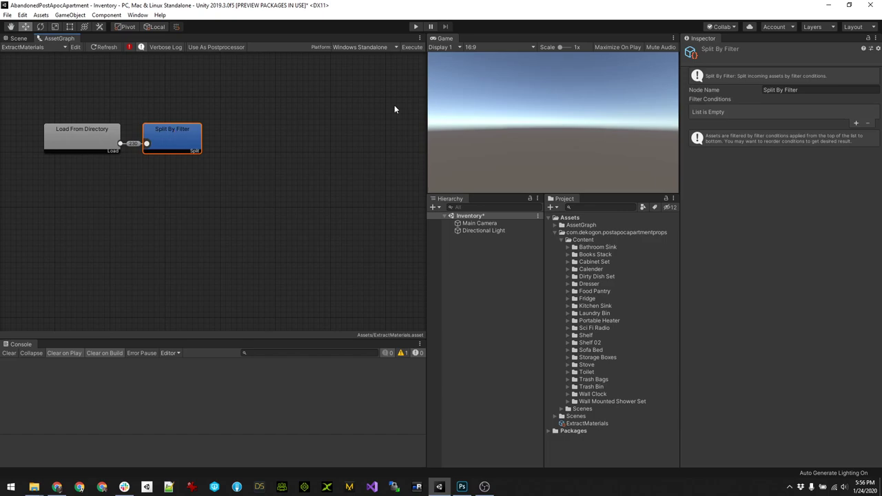
click(856, 122)
click(793, 112)
click(792, 147)
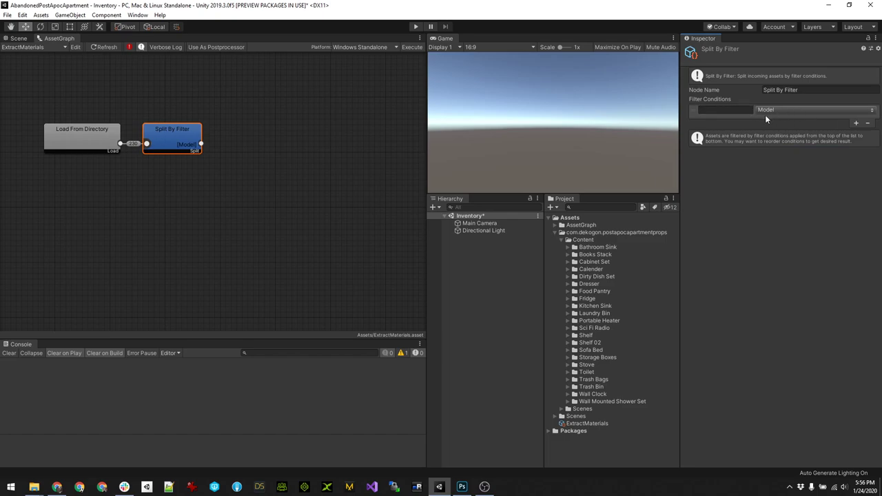
Add an Overwrite Import Settings node after Split By Filter and connect the filter's Model output to it.
right_click(252, 137)
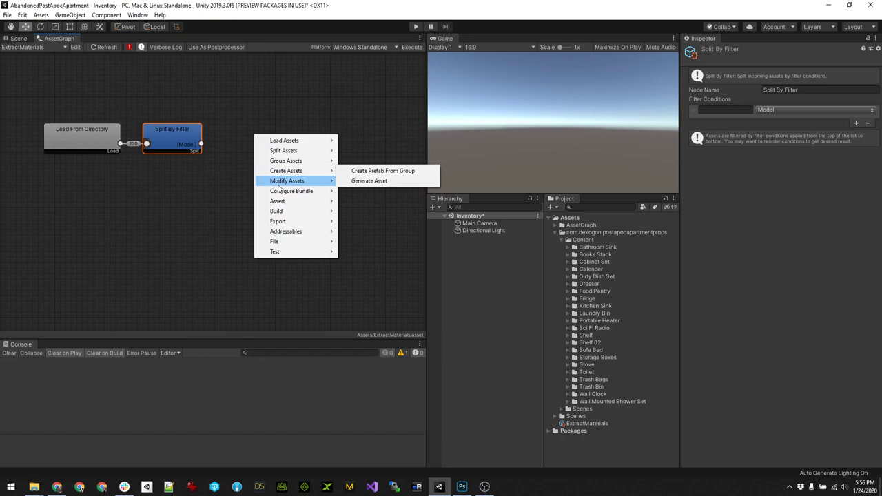
mouse_move(282, 181)
click(366, 182)
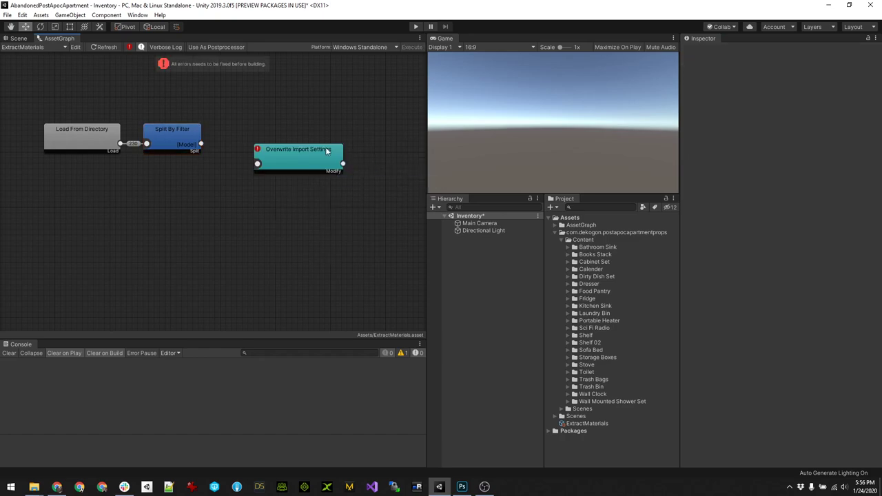
drag(327, 150, 284, 132)
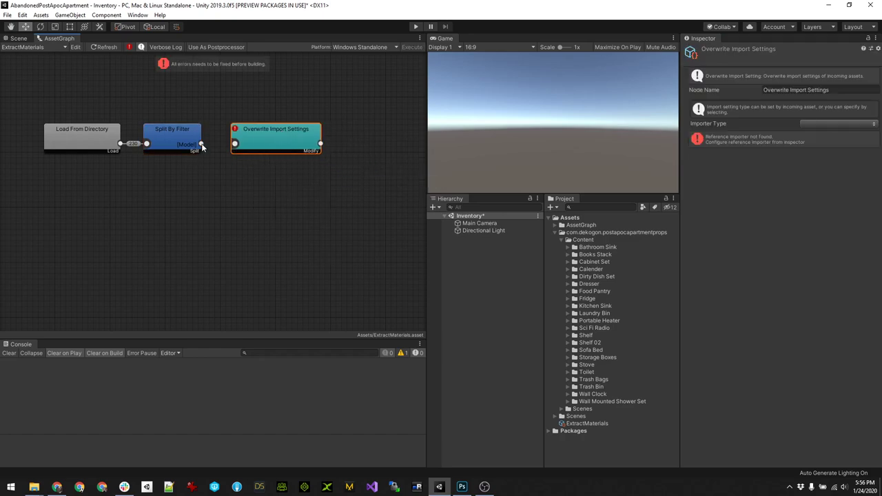
drag(201, 145, 235, 146)
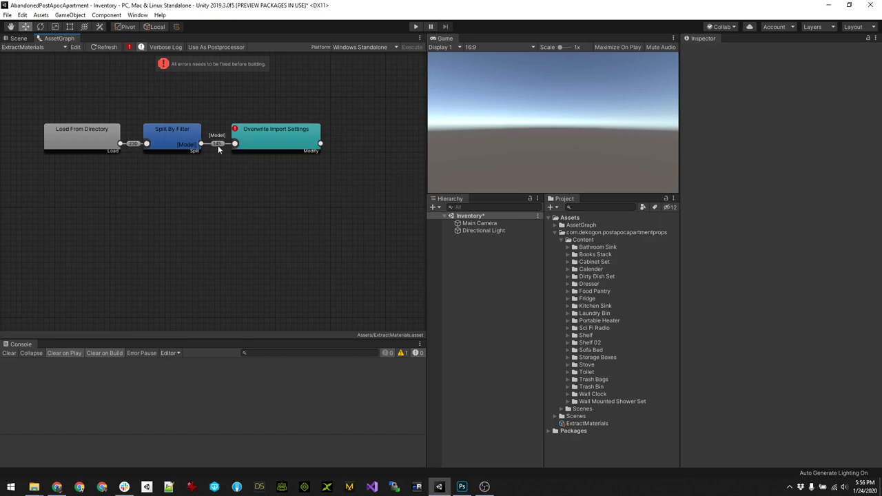
Compare the assets on the Model connection with those entering Split By Filter, and browse the filtered model list.
click(218, 144)
click(737, 123)
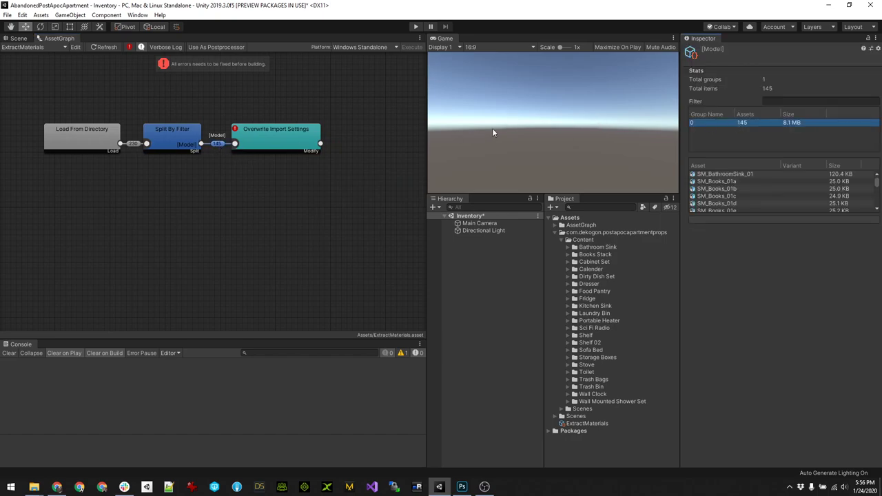
click(135, 143)
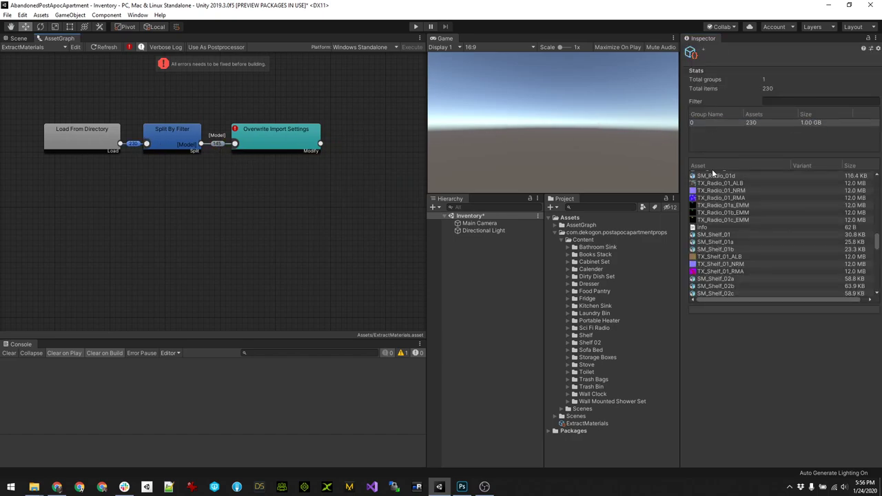
click(218, 144)
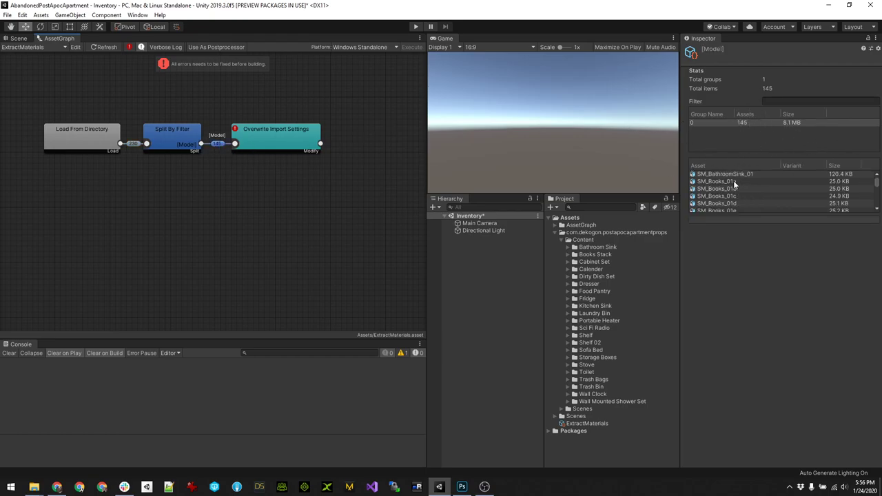
drag(733, 213, 736, 259)
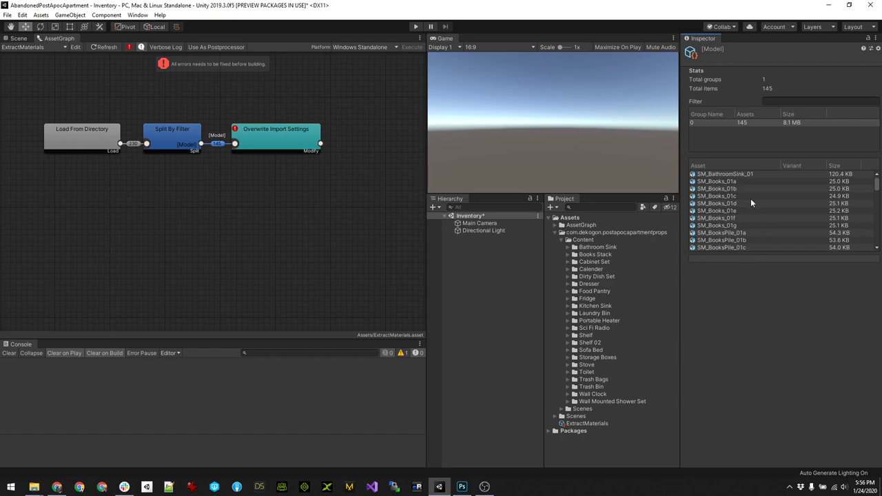
scroll(739, 202, down, 15)
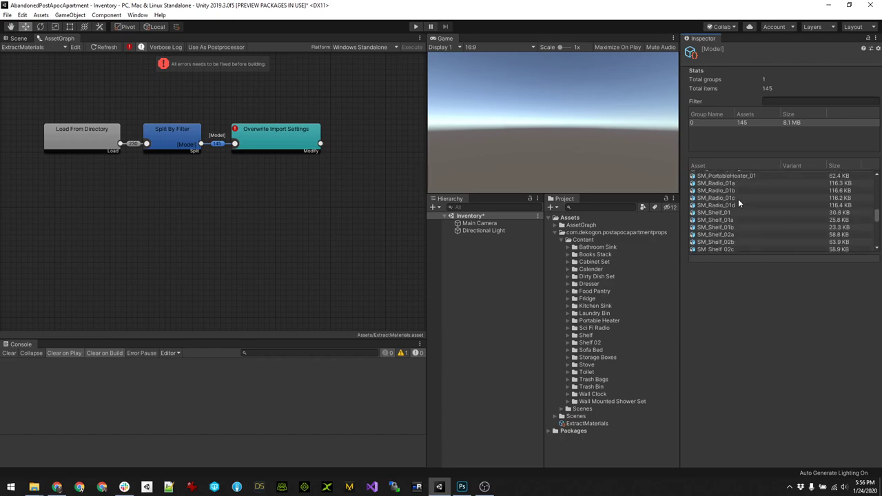
scroll(739, 203, down, 10)
scroll(738, 203, up, 12)
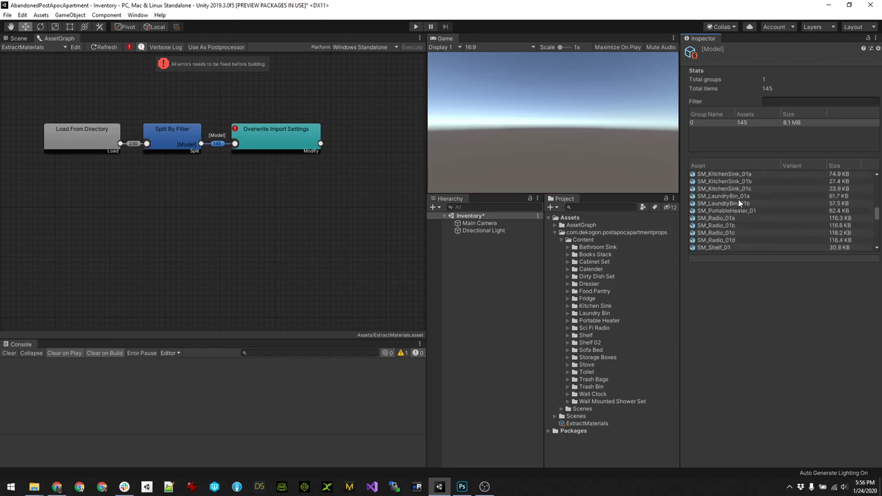
scroll(738, 198, up, 15)
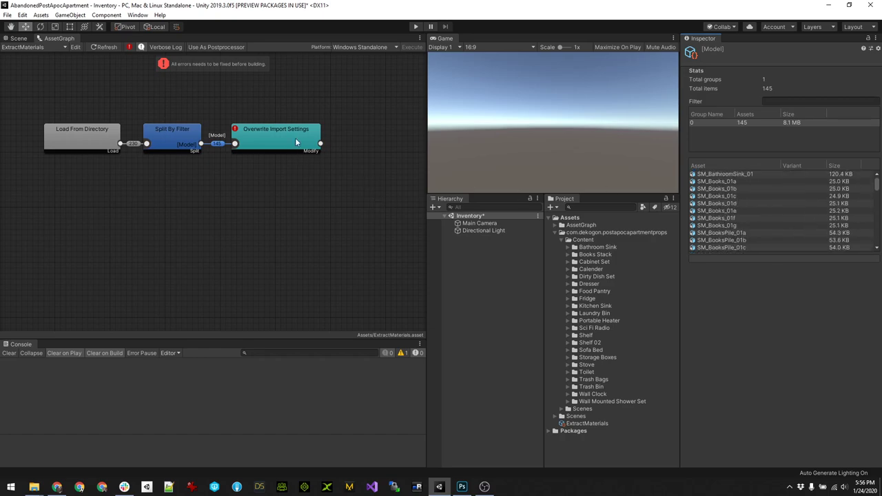
Set the Overwrite Import Settings node's importer type to the model importer.
click(262, 132)
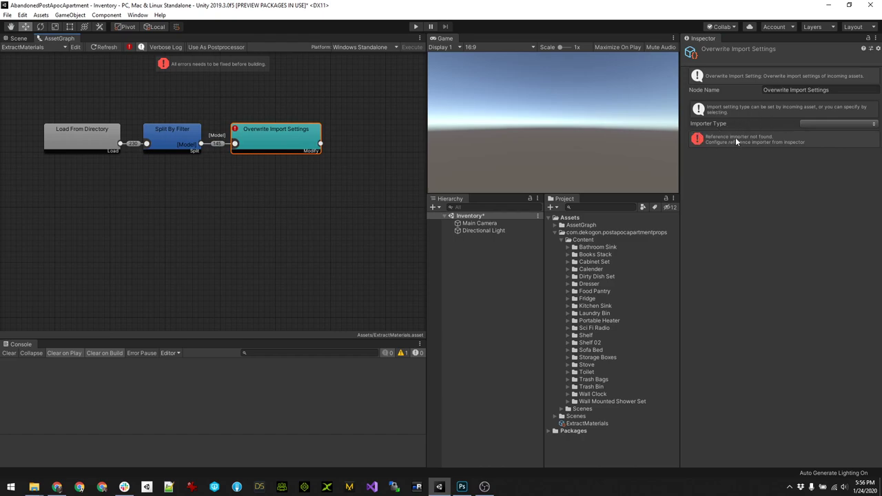
click(816, 123)
click(835, 138)
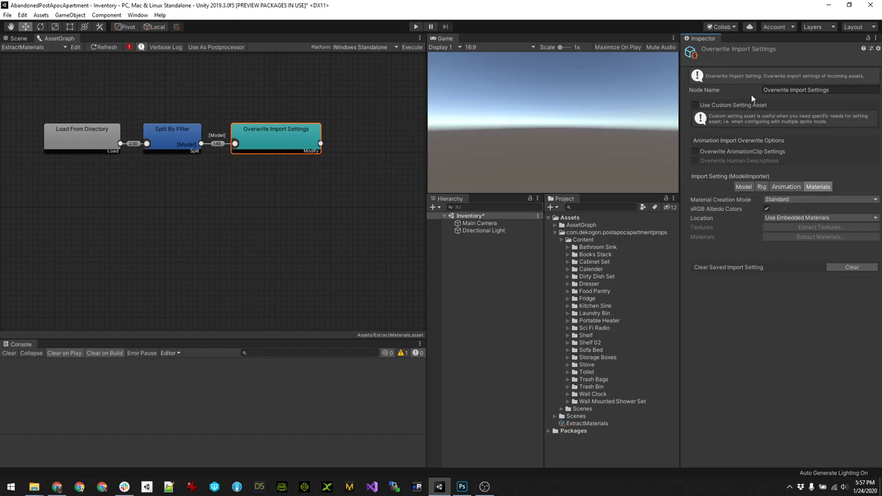
Disable importing blend shapes, visibility, cameras and lights in the node's model settings, and enable Generate Lightmap UVs.
click(741, 187)
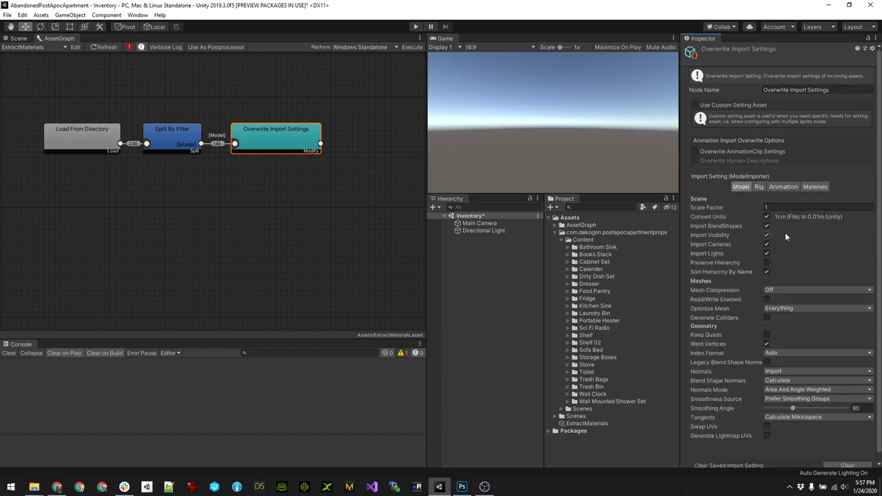
click(767, 225)
click(766, 235)
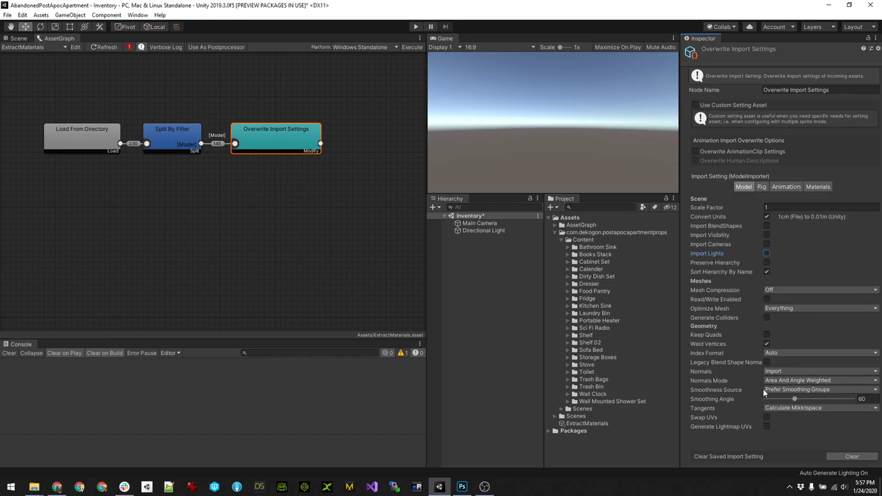
click(766, 426)
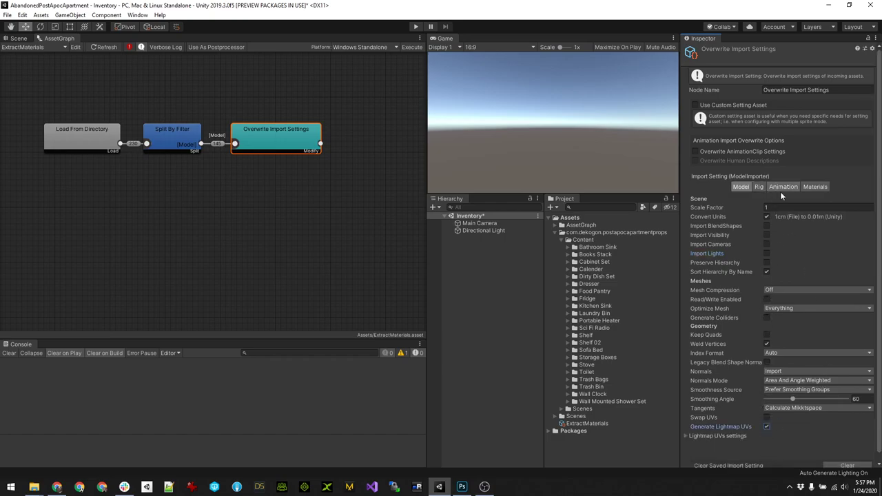
Change the rig's animation type and disable Import Animation in the node's import settings.
click(761, 187)
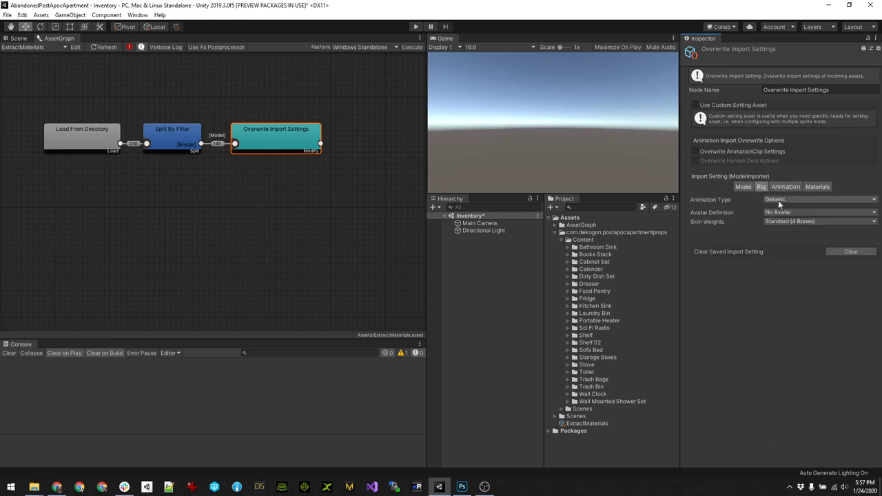
click(778, 199)
click(792, 198)
click(789, 188)
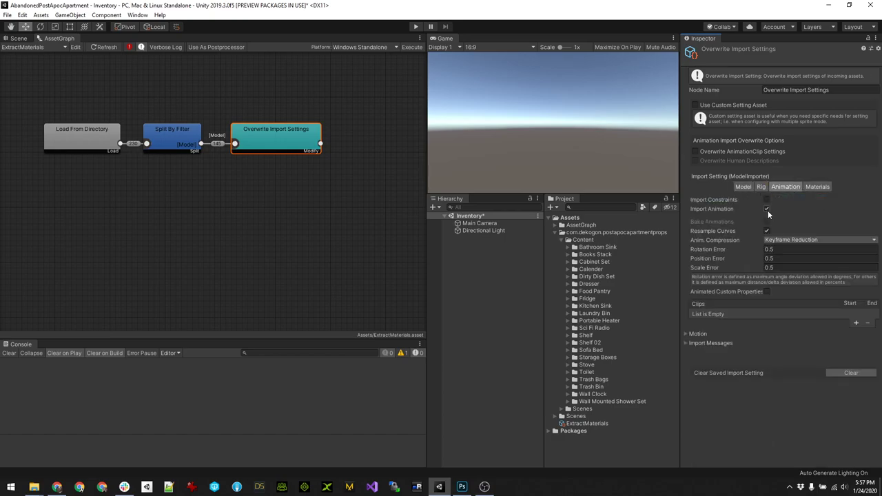
click(767, 209)
Set the material location to Use External Materials (Legacy) with naming From Model's Material, keeping the Standard creation mode.
click(811, 188)
click(820, 199)
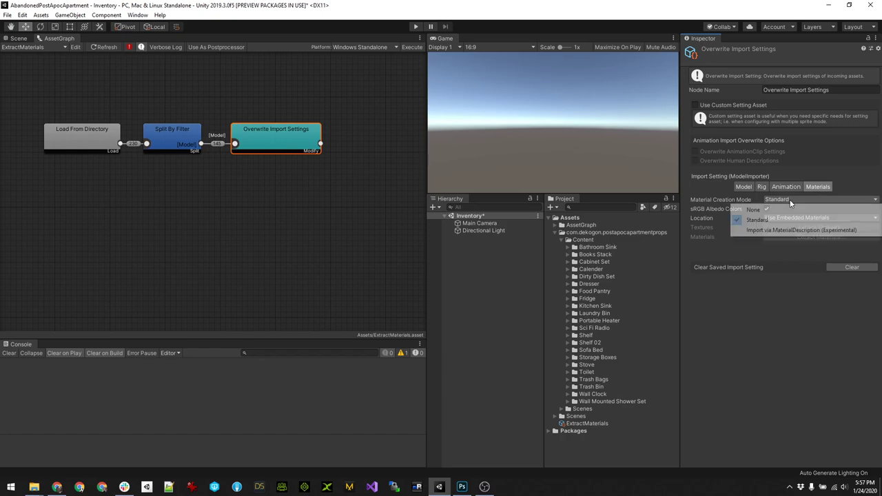
click(719, 194)
click(793, 217)
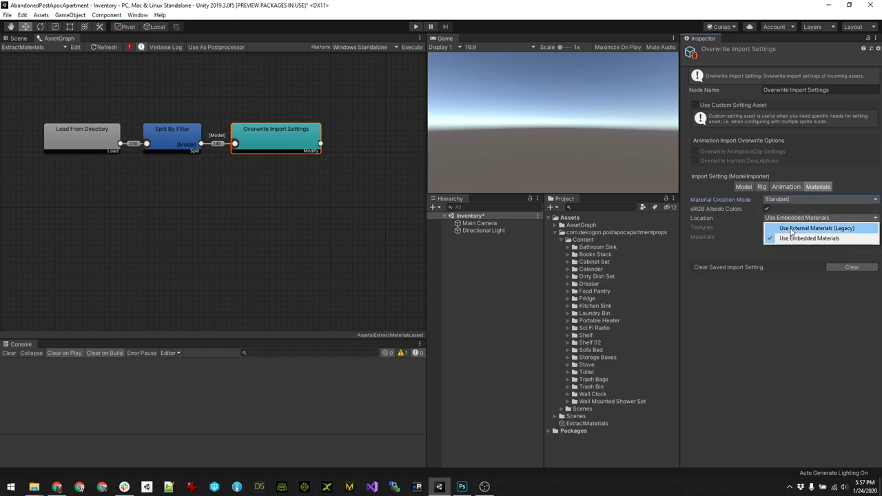
click(792, 226)
click(798, 227)
click(789, 243)
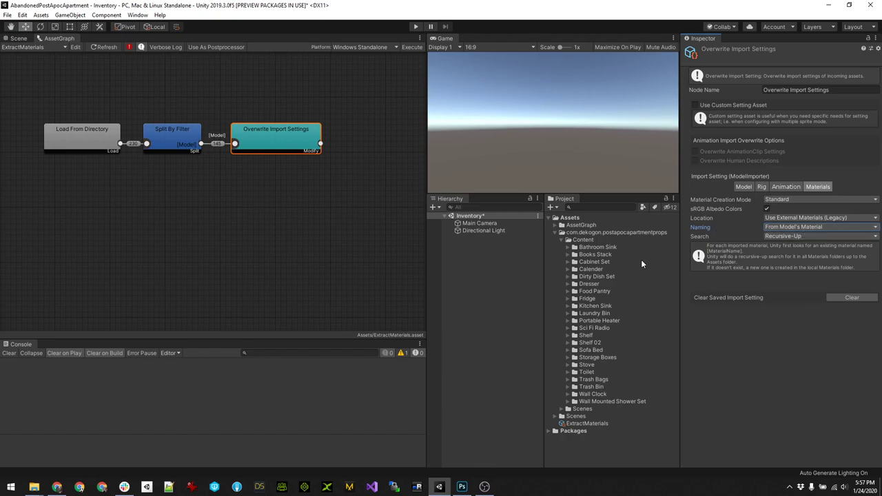
click(800, 227)
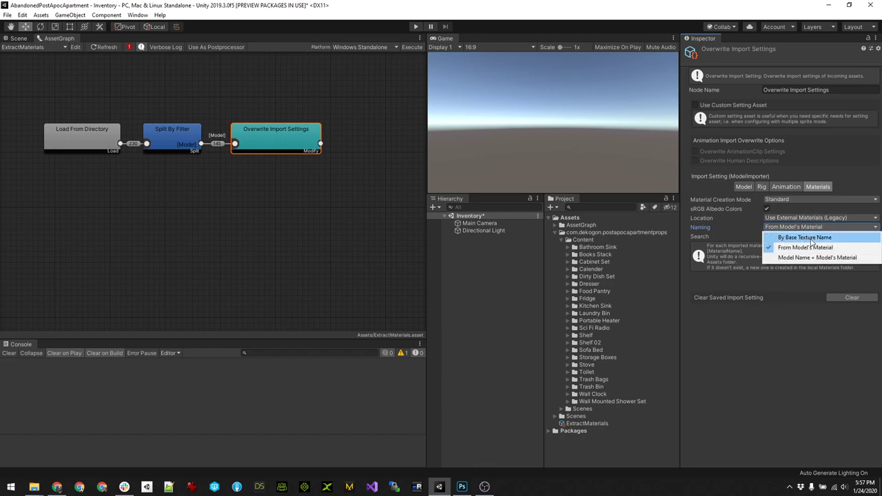
click(713, 229)
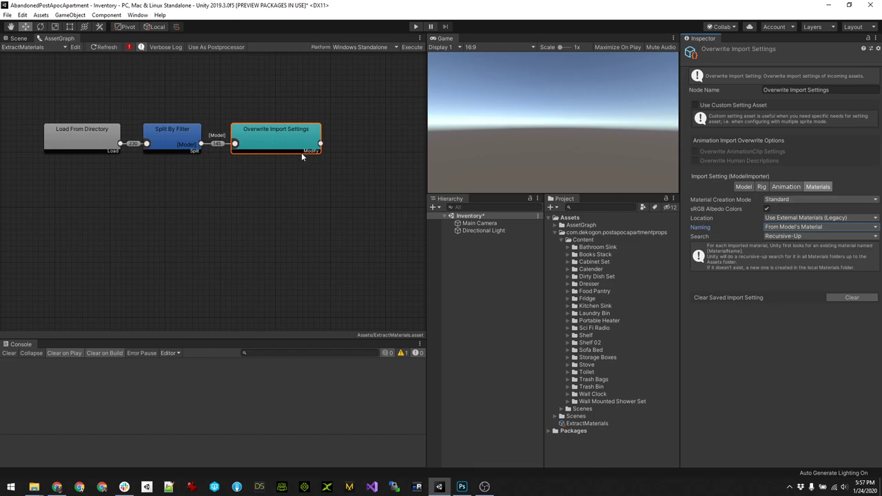
Execute the ExtractMaterials graph for Windows Standalone and show the details of the first console error.
click(280, 135)
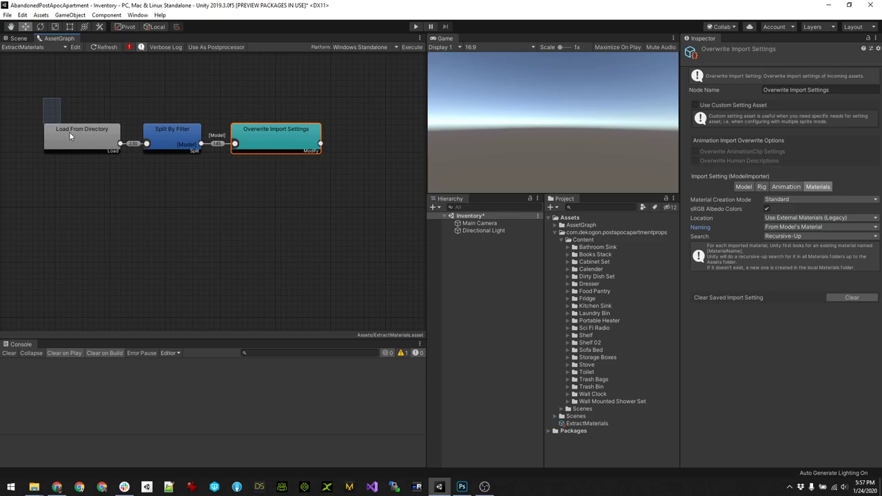
drag(69, 136, 352, 183)
click(377, 167)
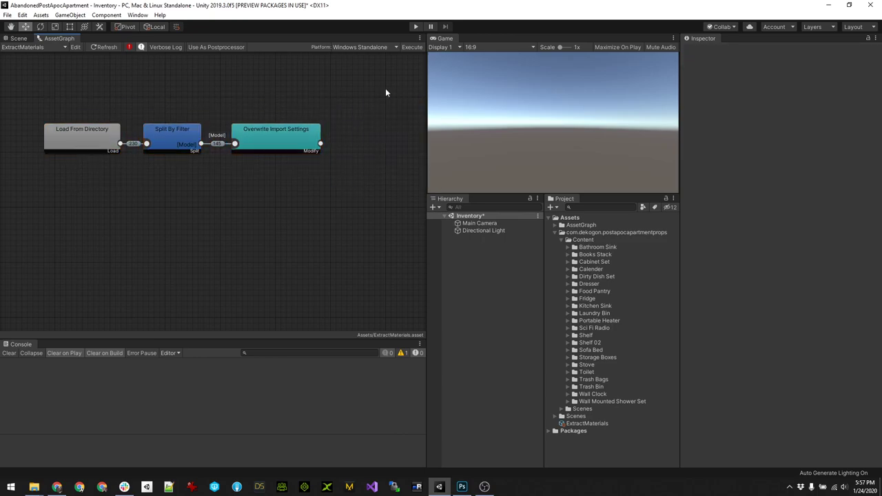
click(412, 47)
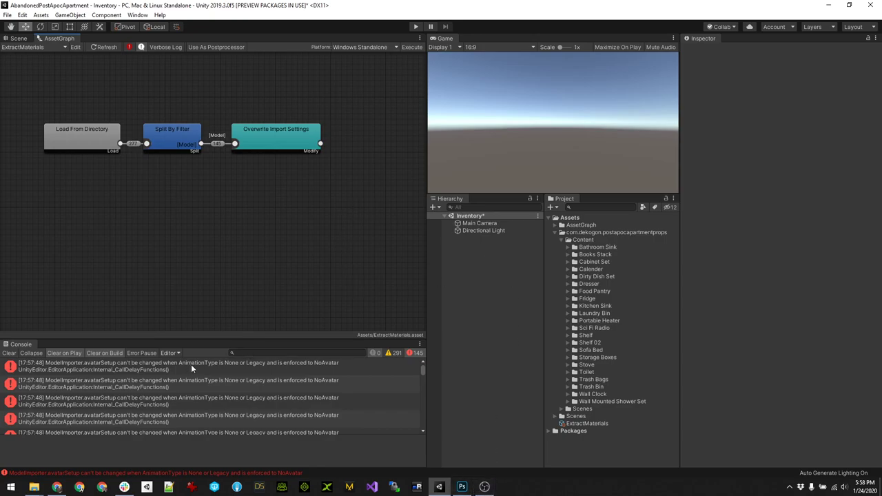
click(216, 369)
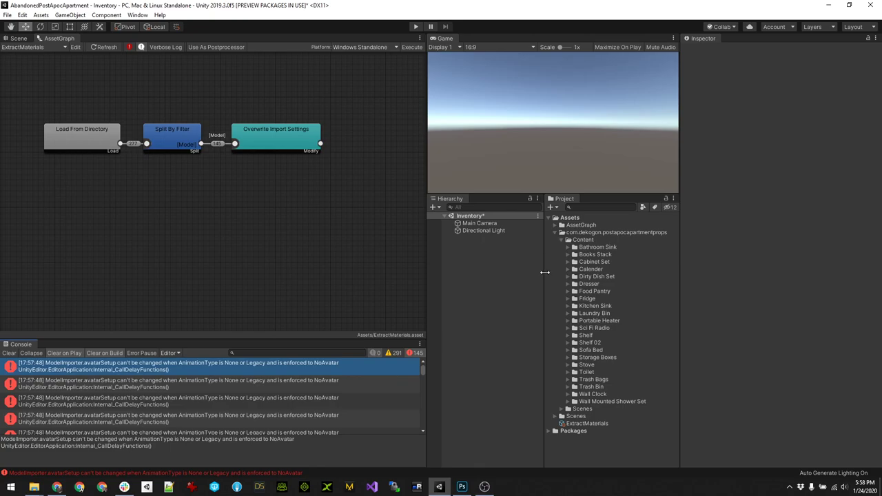
Examine the extracted materials in Bathroom Sink and Books Stack, and compare the material import settings of several SM_Books models.
click(567, 247)
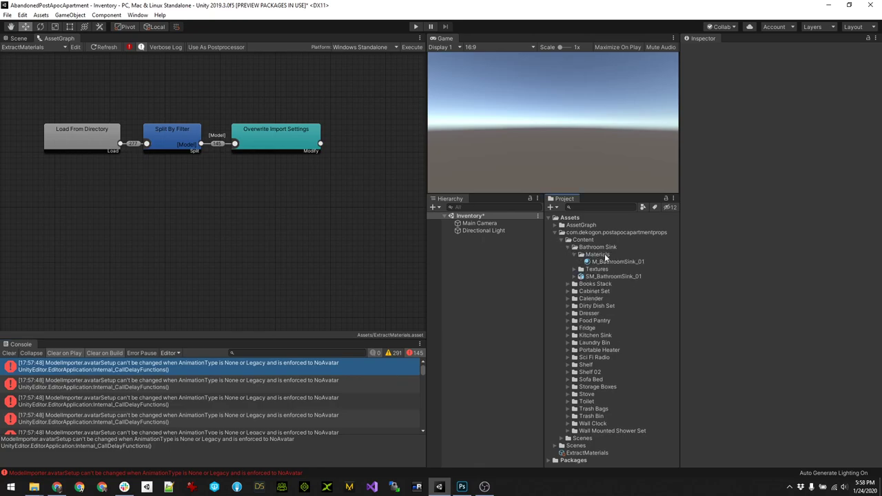
click(567, 283)
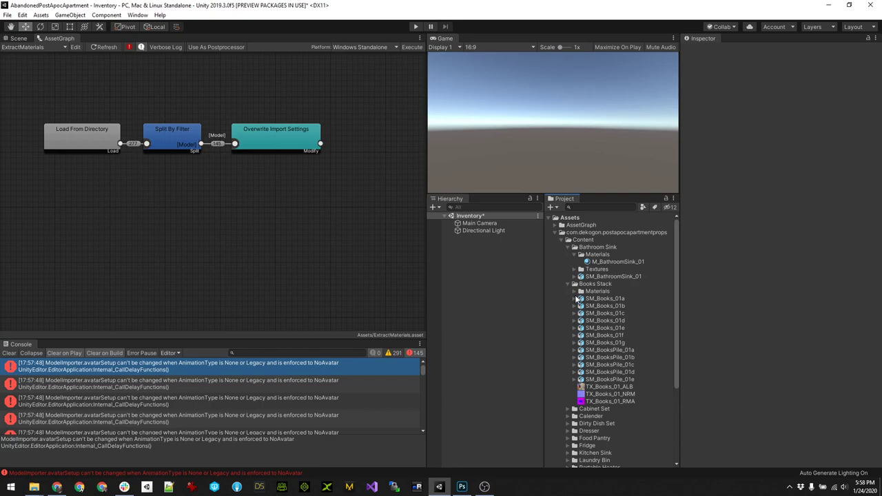
click(575, 292)
click(594, 307)
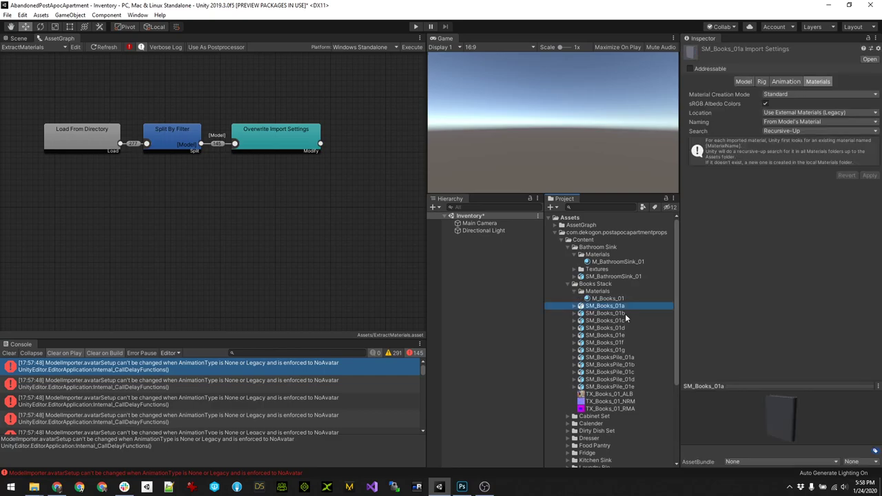
click(619, 313)
click(619, 321)
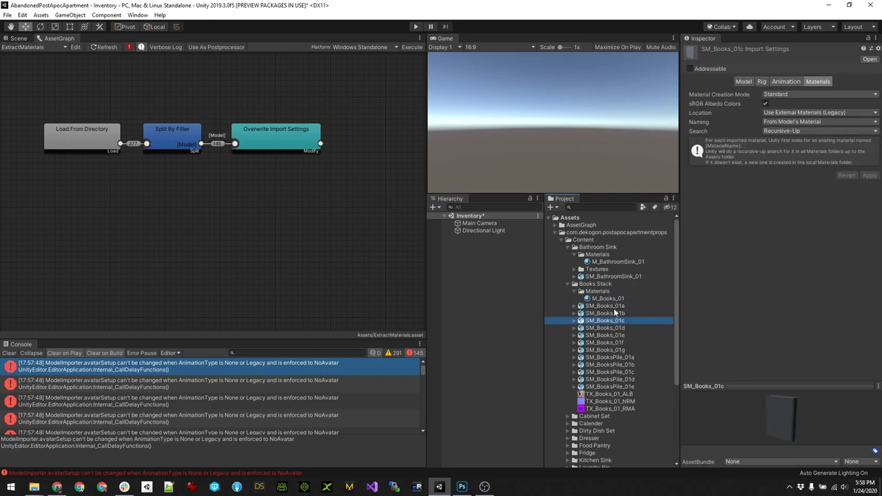
click(615, 312)
click(615, 334)
click(616, 299)
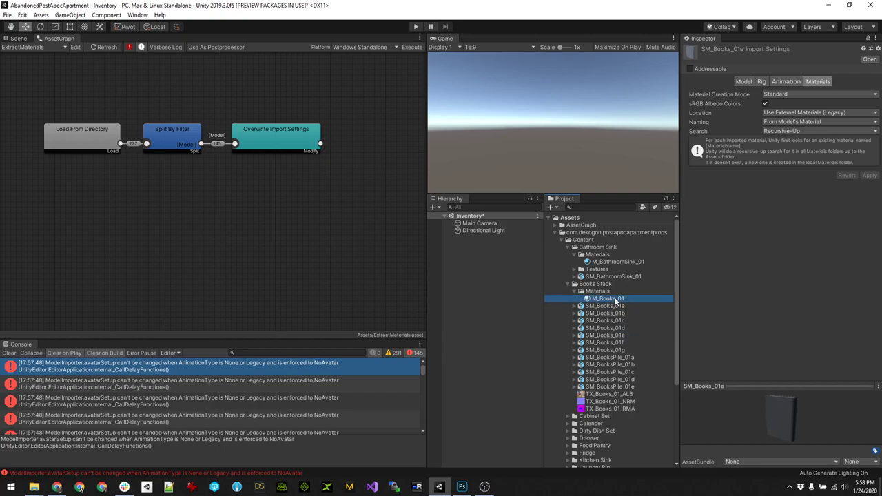
Check the Materials folders of Cabinet Set, Calender and Portable Heater for extracted materials.
click(568, 284)
click(568, 292)
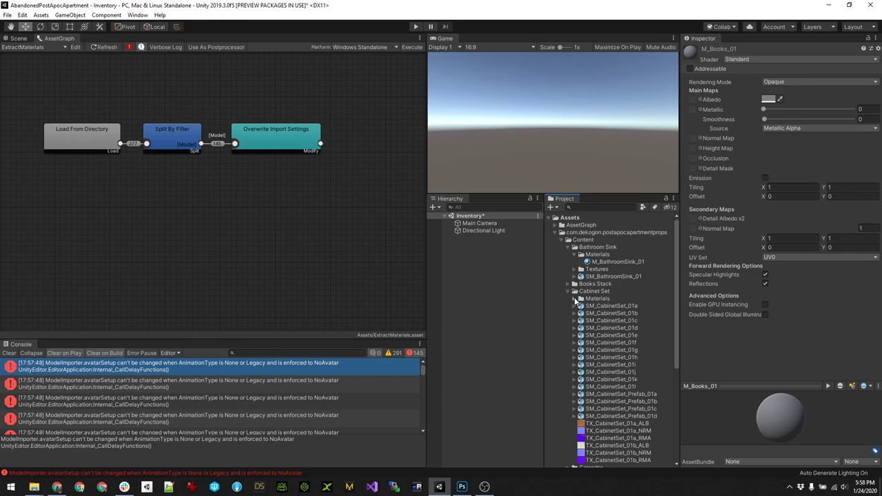
click(574, 299)
click(574, 299)
click(568, 291)
click(568, 298)
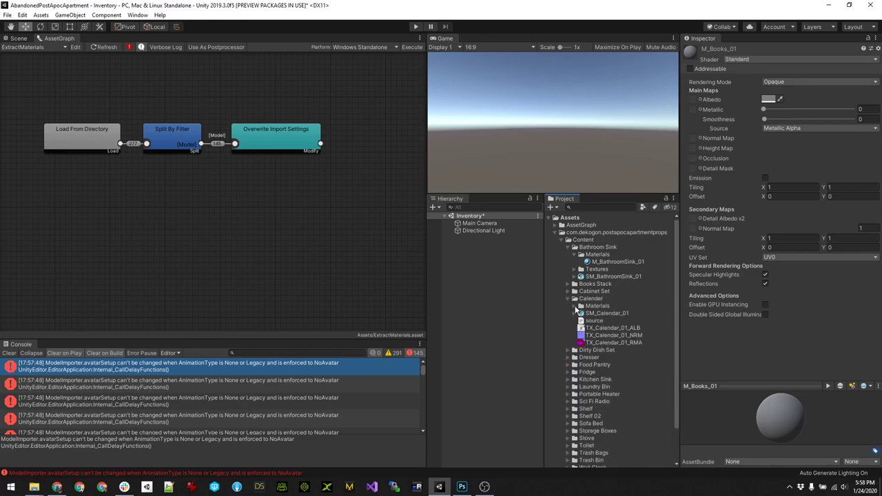
click(575, 306)
click(574, 306)
click(568, 298)
click(568, 350)
click(575, 357)
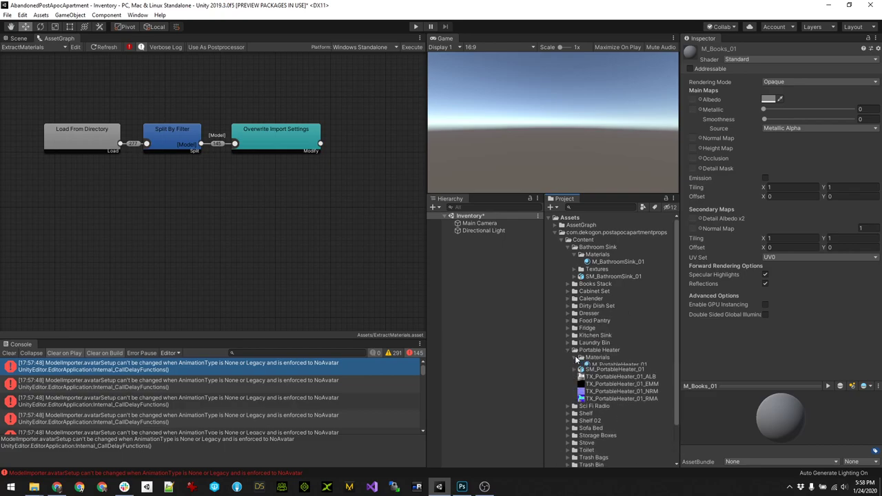
click(575, 357)
click(567, 350)
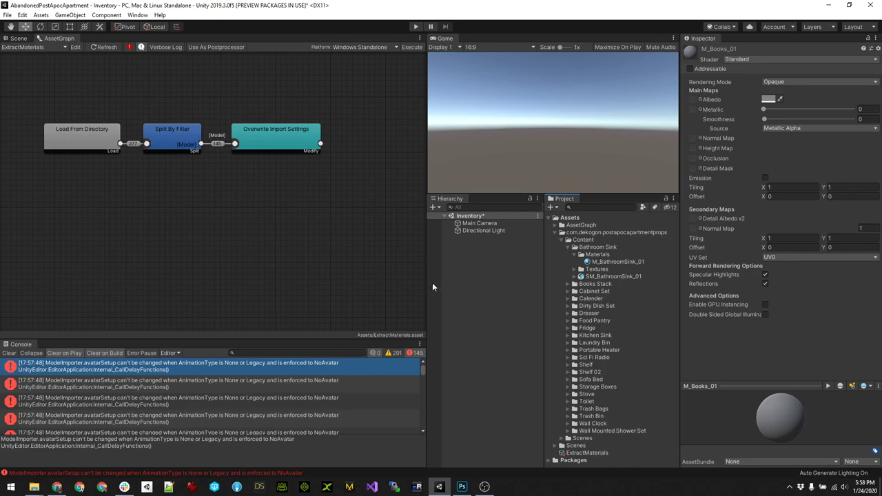
Examine the material import settings of the SM_BathroomSink_01 model.
click(561, 232)
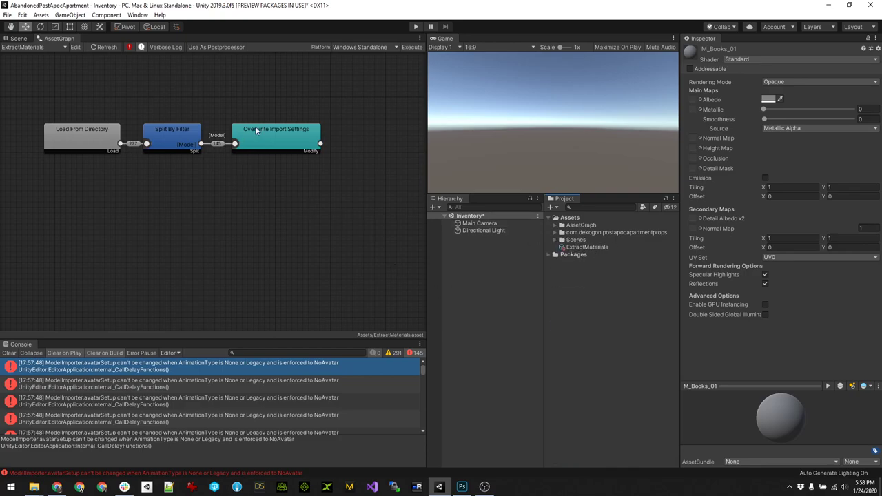
click(556, 233)
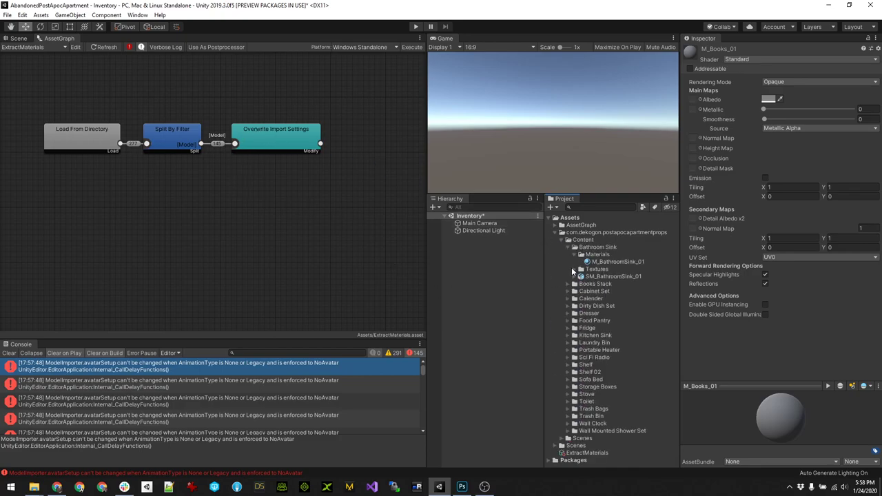
click(605, 276)
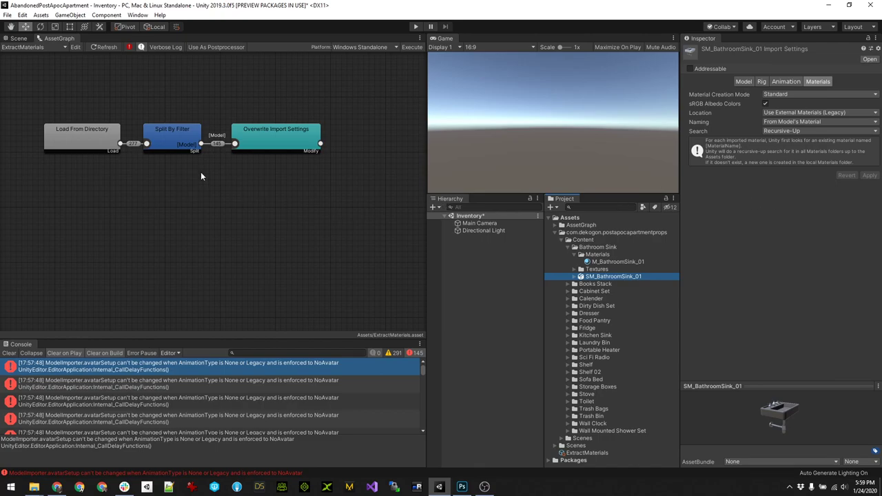
Create a new Asset Graph named EmbeddedMaterials in the Assets folder, clearing the console messages.
click(561, 233)
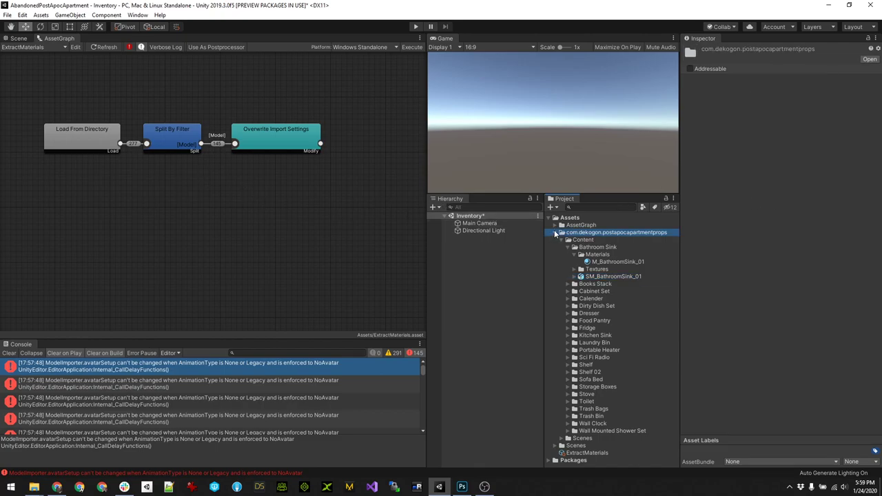
click(555, 233)
right_click(579, 219)
mouse_move(609, 223)
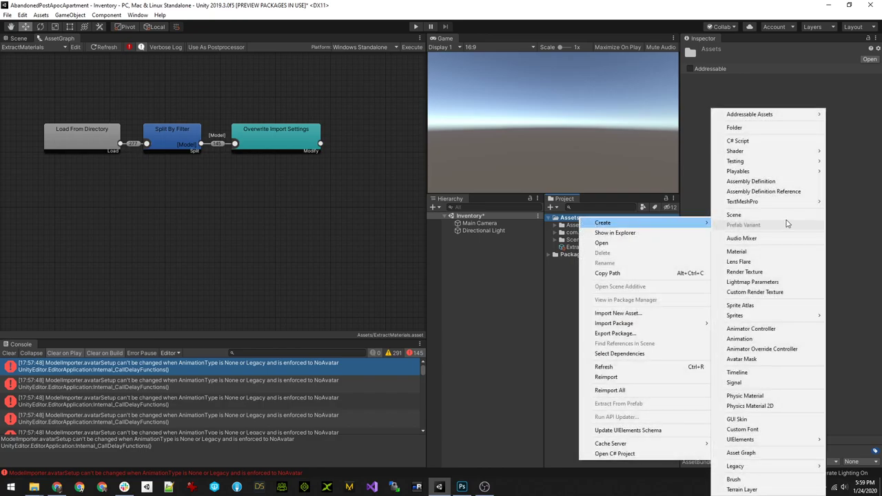
click(741, 452)
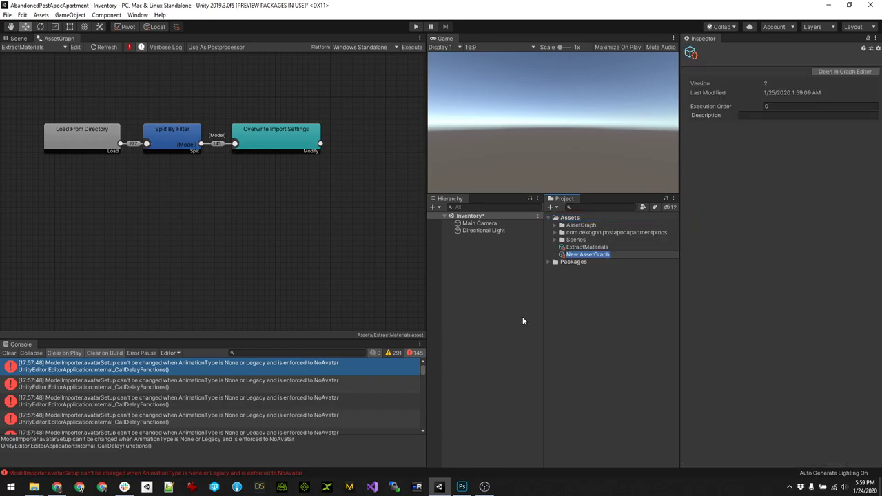
click(9, 352)
click(583, 255)
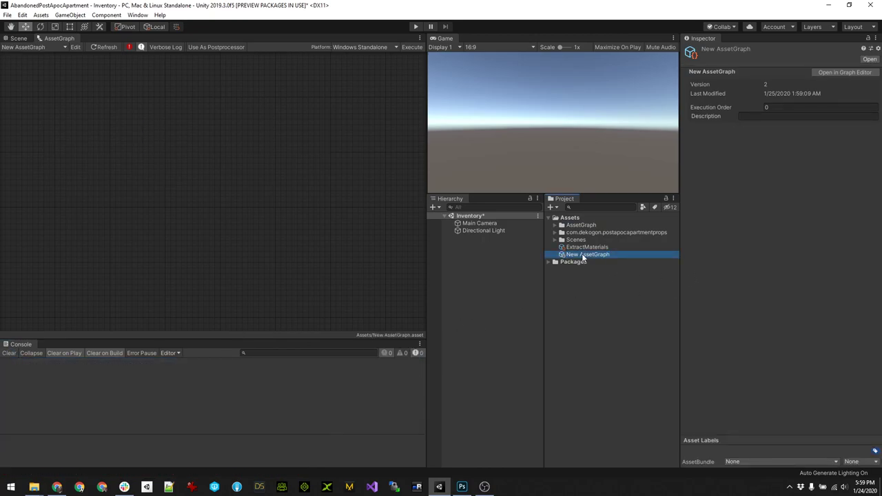
text(Embe)
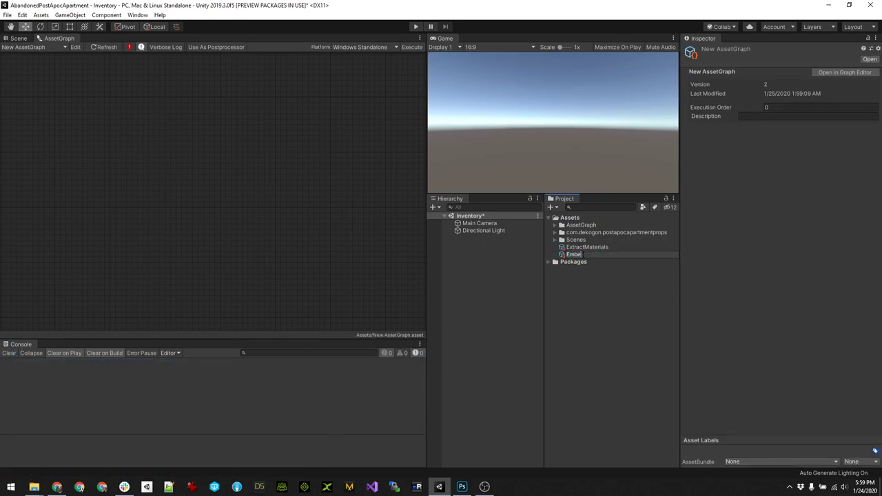
text(ddedMaterials)
key(Return)
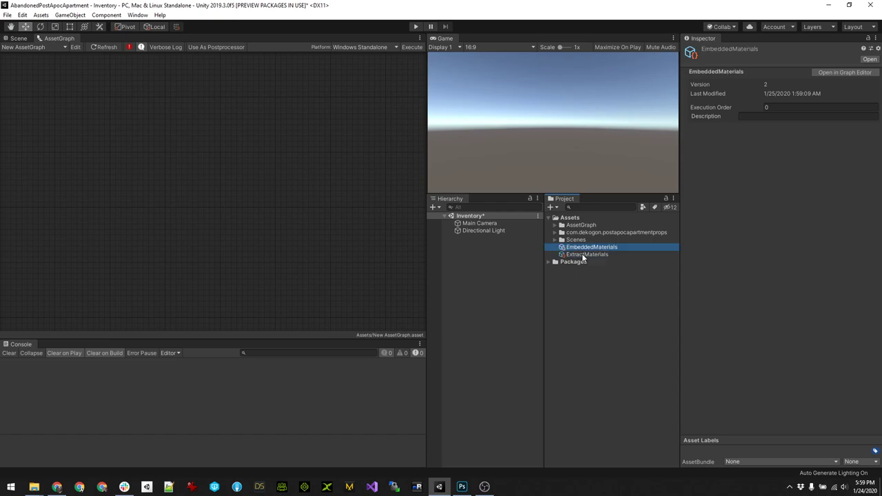
Add a Load From Directory node to the empty graph.
right_click(66, 125)
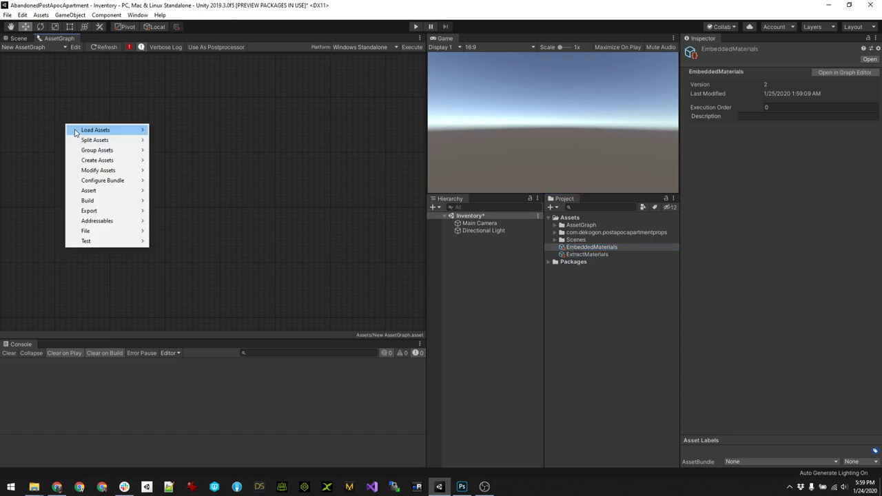
mouse_move(112, 130)
click(193, 130)
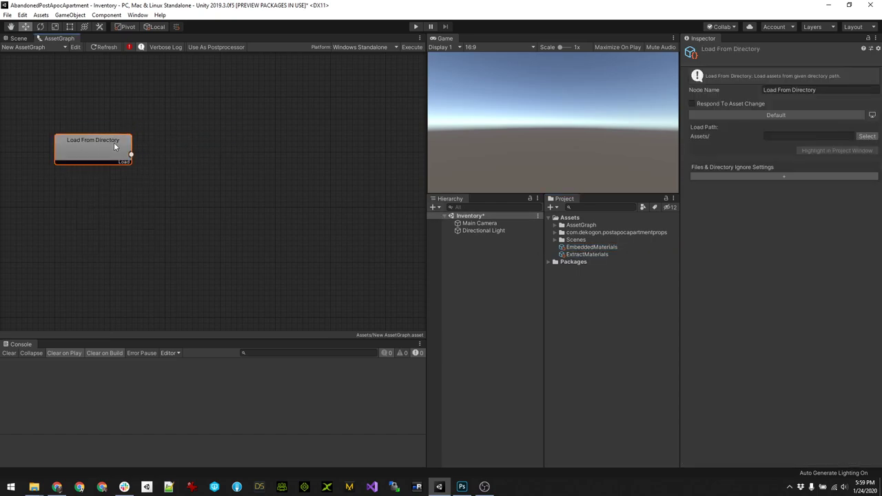
Add a Split By Filter node beside Load From Directory, with one filter condition set to Model.
right_click(185, 143)
mouse_move(246, 168)
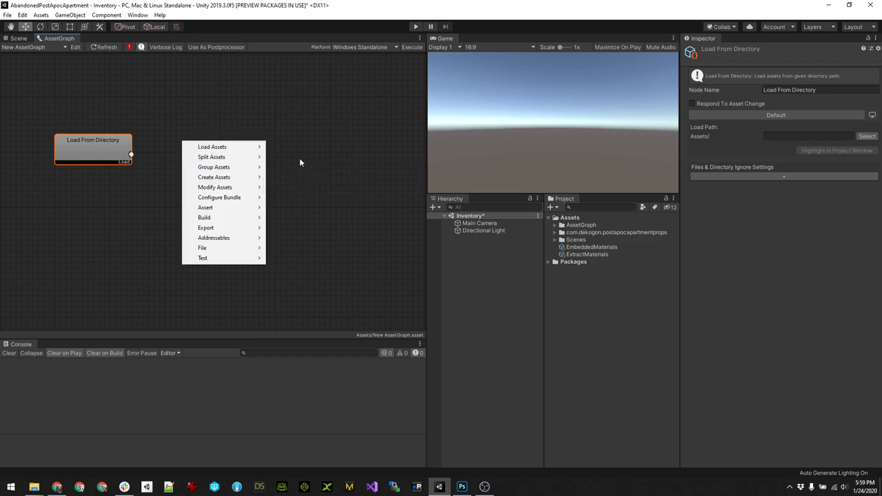
click(280, 158)
drag(202, 147, 175, 151)
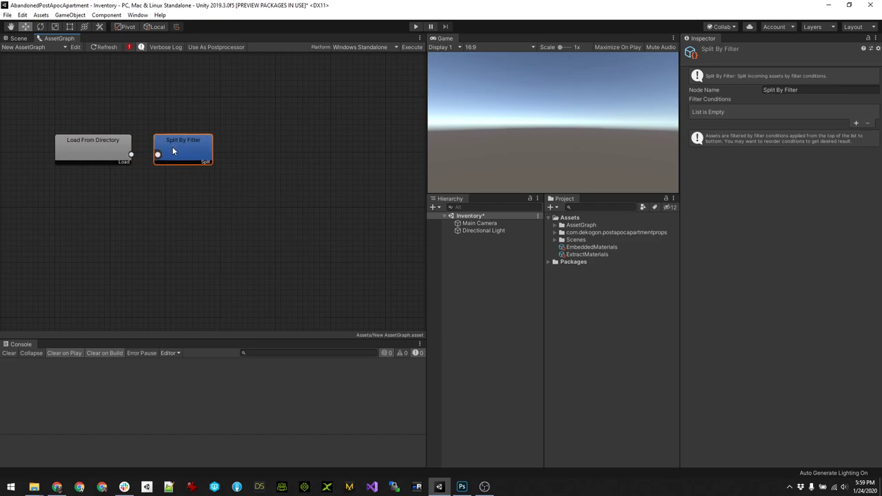
click(855, 123)
click(806, 111)
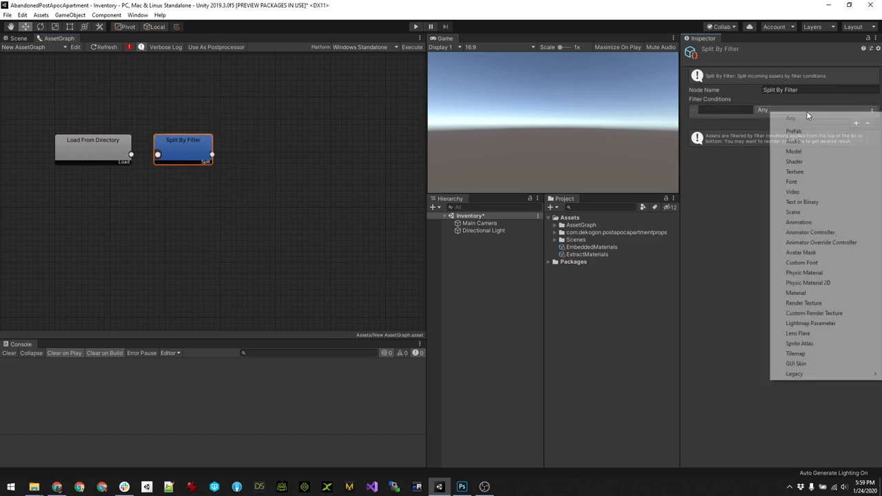
click(794, 151)
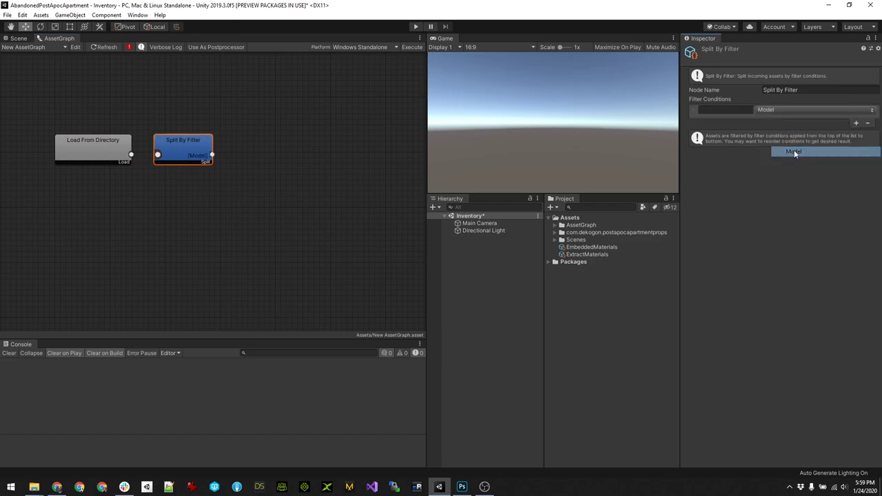
Add an Overwrite Import Settings node beside Split By Filter and set its importer type to the model importer.
right_click(263, 141)
mouse_move(317, 187)
click(386, 187)
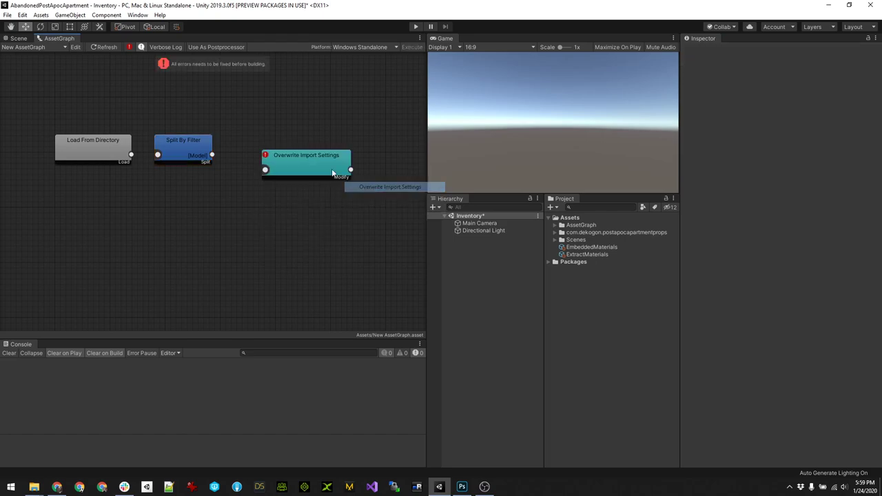
drag(284, 153, 283, 147)
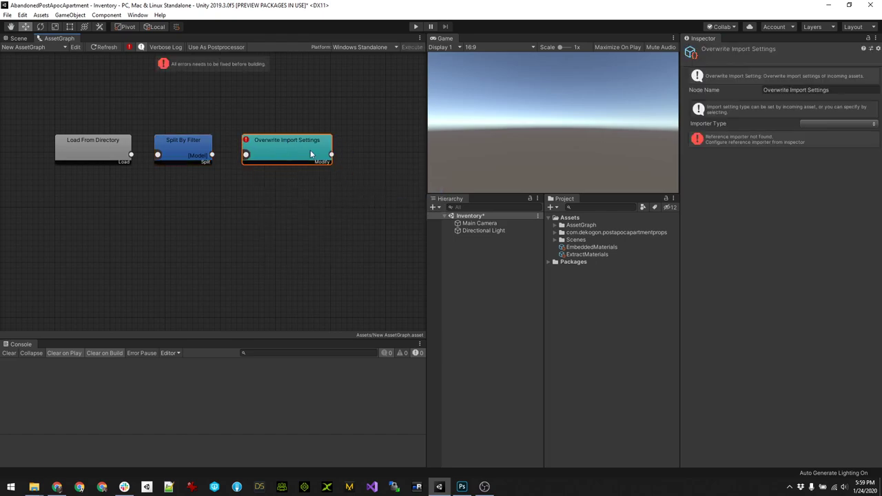
click(814, 123)
click(814, 139)
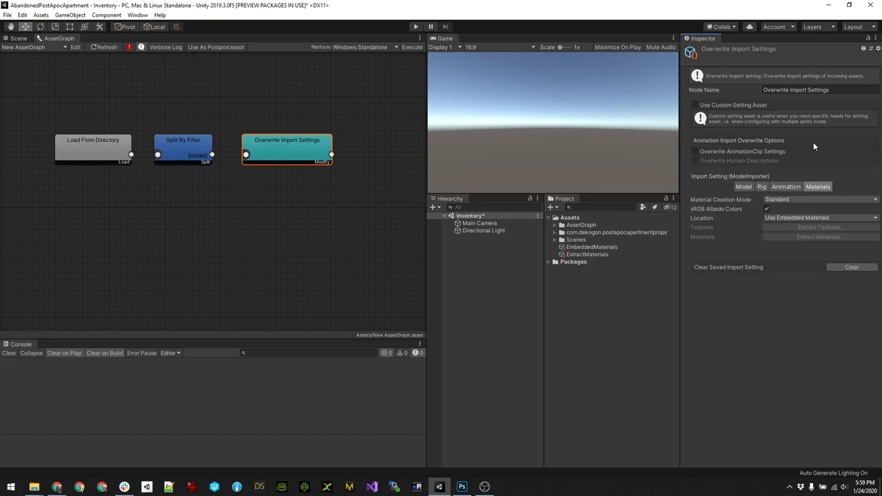
Disable importing of blend shapes, visibility, cameras and lights in the model import settings, and set the rig's animation type to None.
click(744, 187)
click(786, 187)
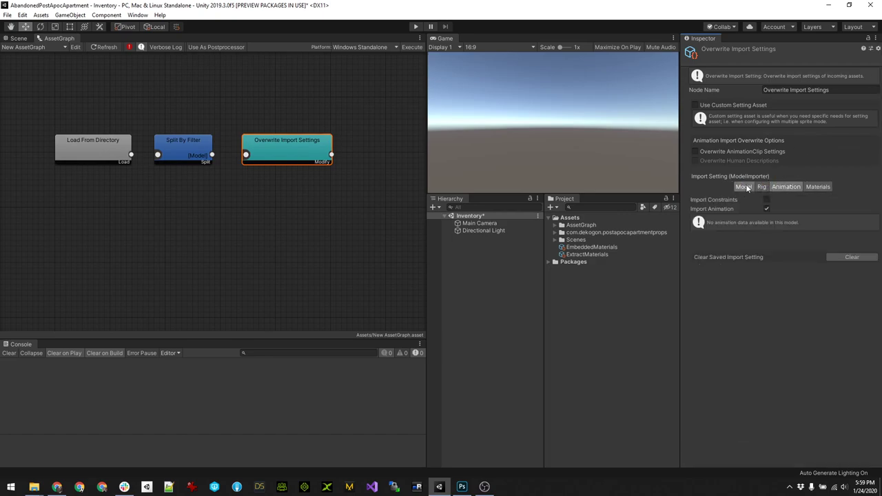
click(745, 186)
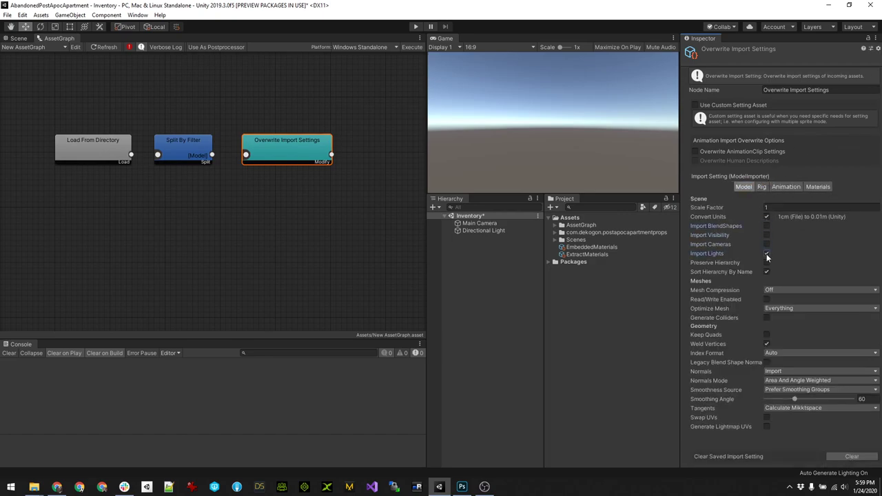
click(761, 186)
click(782, 200)
click(786, 211)
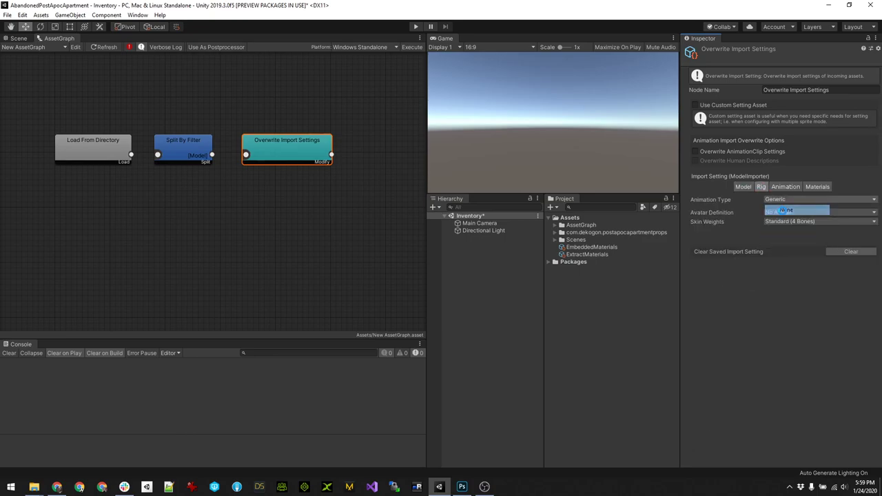
Review the node's Animation, Materials, Model and Rig import settings, including the material location option.
click(786, 187)
click(818, 187)
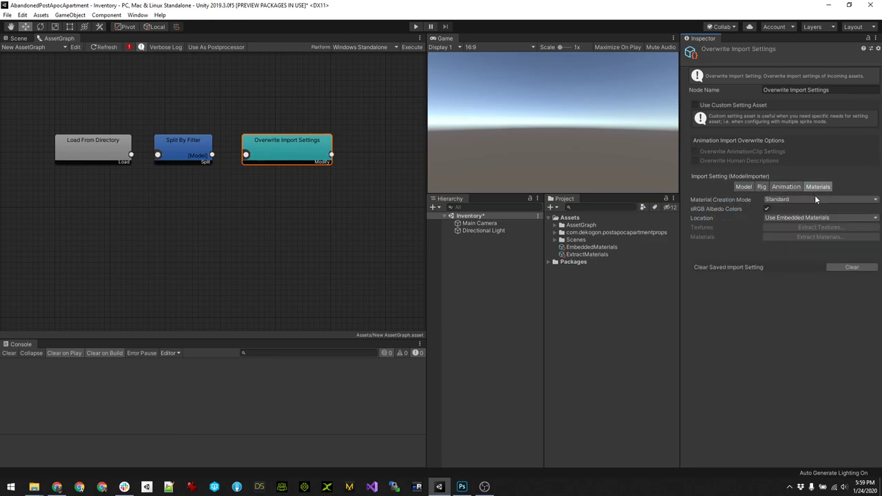
click(808, 218)
click(727, 216)
click(742, 188)
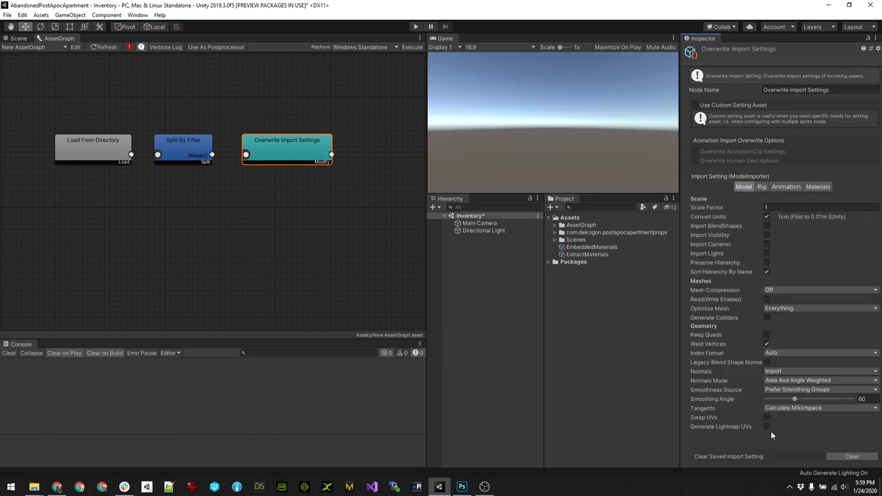
click(777, 188)
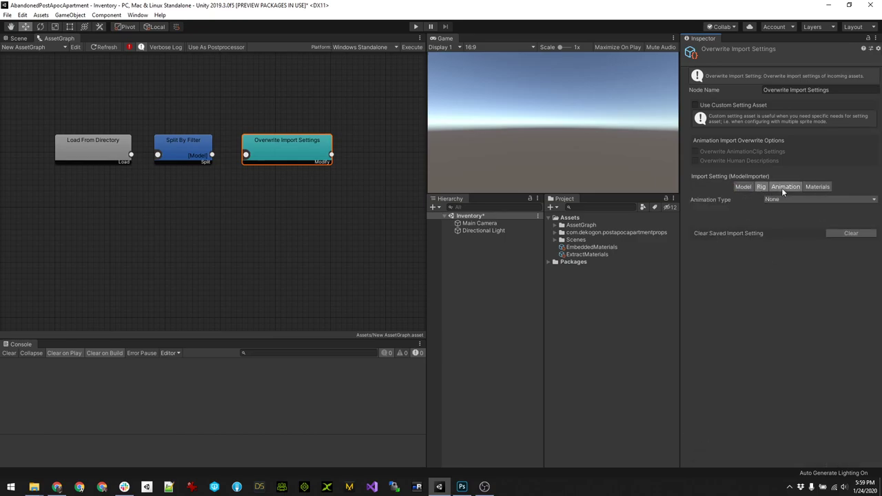
click(818, 187)
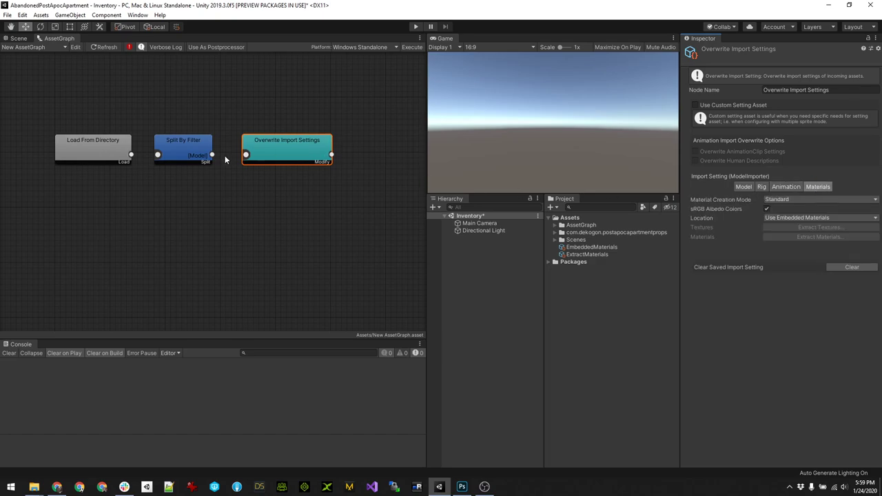
Connect Load From Directory through Split By Filter to Overwrite Import Settings, then execute the graph and clear the resulting console messages.
drag(131, 154, 246, 155)
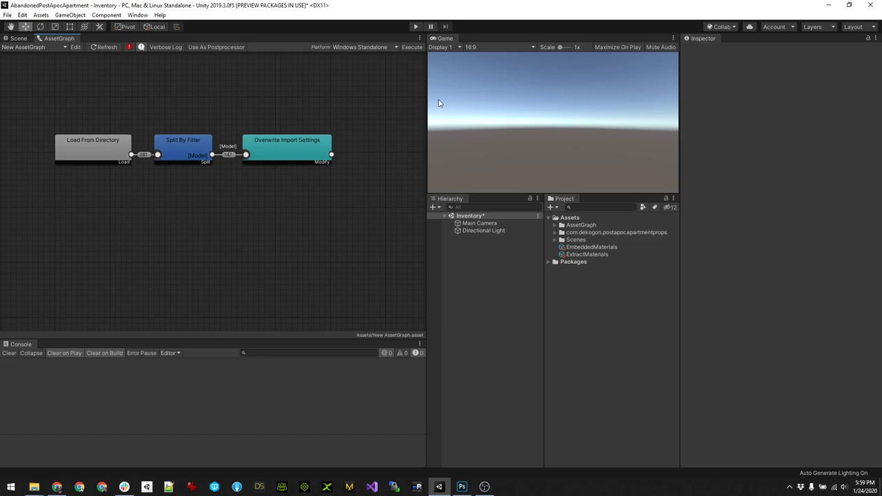
click(413, 50)
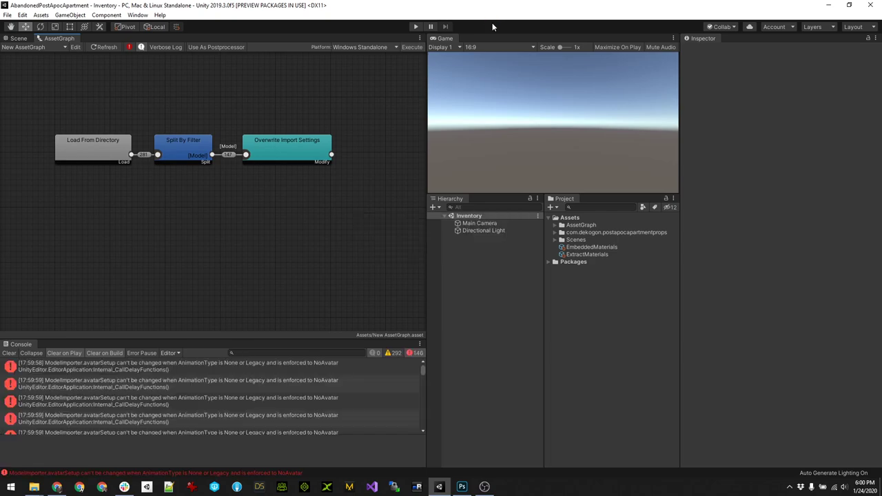
click(9, 353)
Inspect SM_Calendar_01's remapped material in the Calender folder and locate the M_Calendar_01 material asset it references.
click(554, 233)
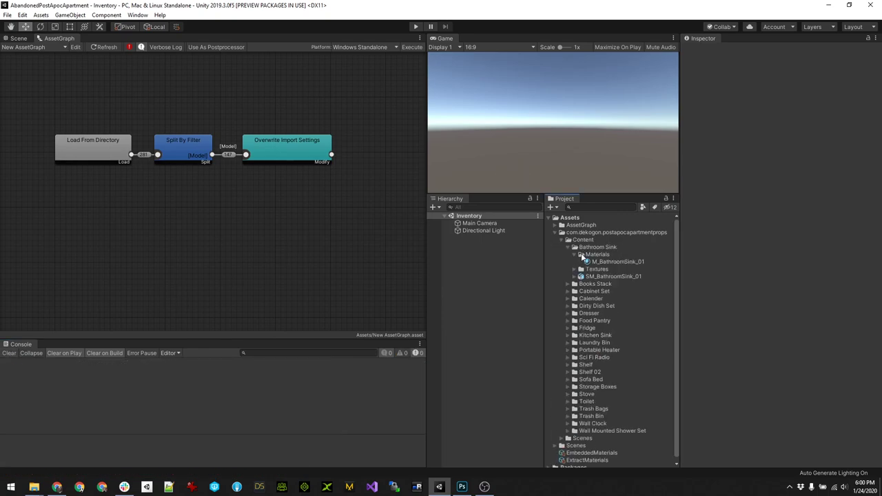
click(567, 298)
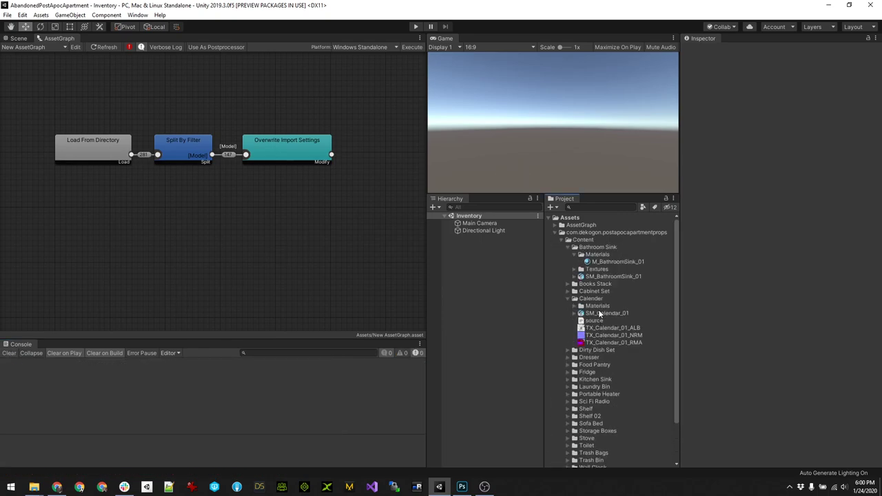
click(600, 315)
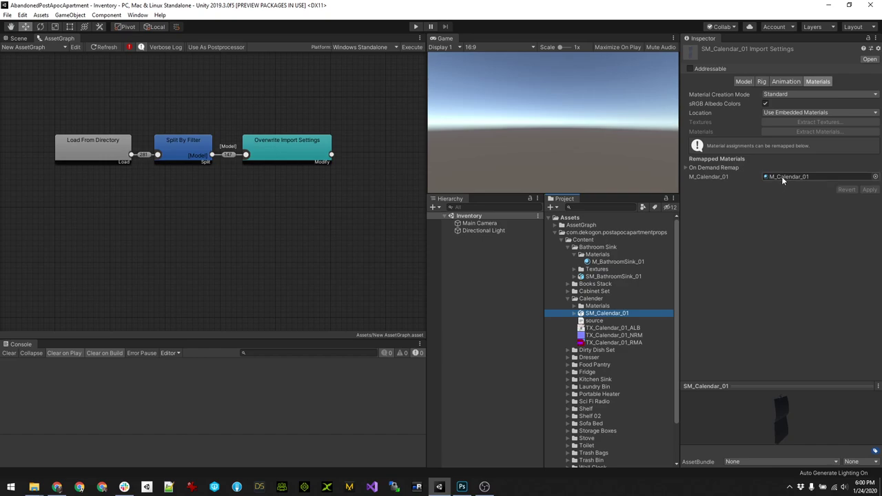
click(574, 314)
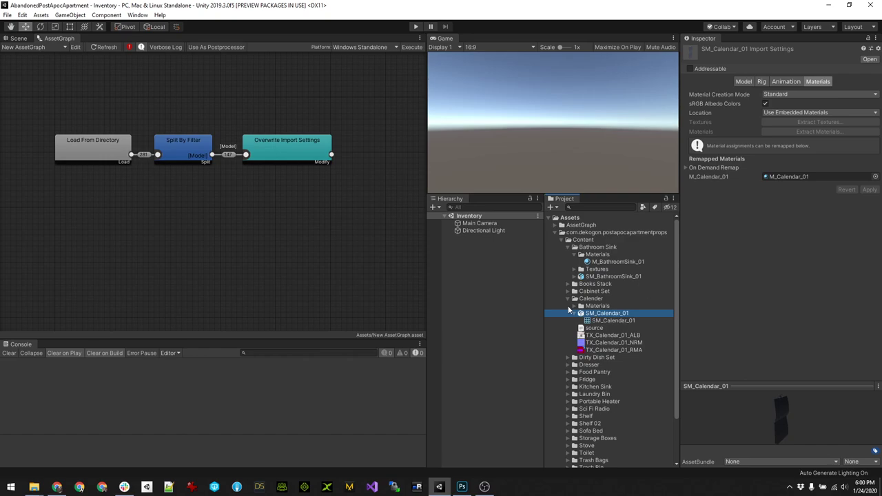
click(799, 177)
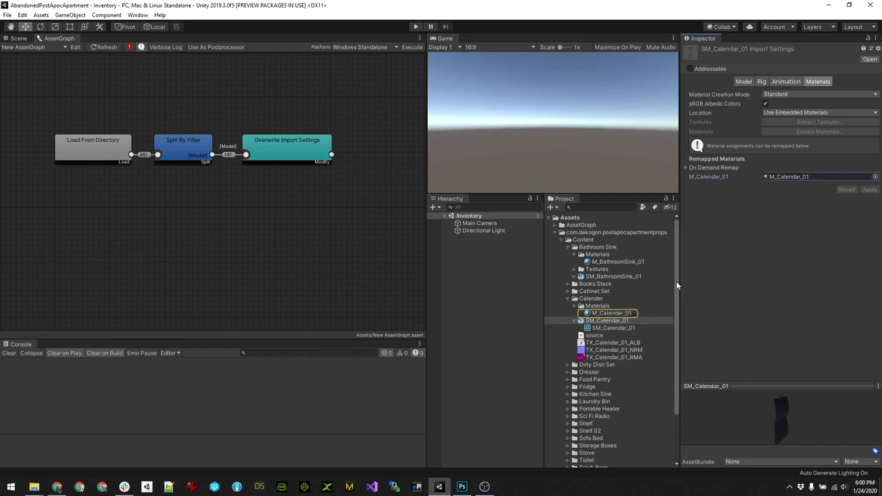
click(606, 313)
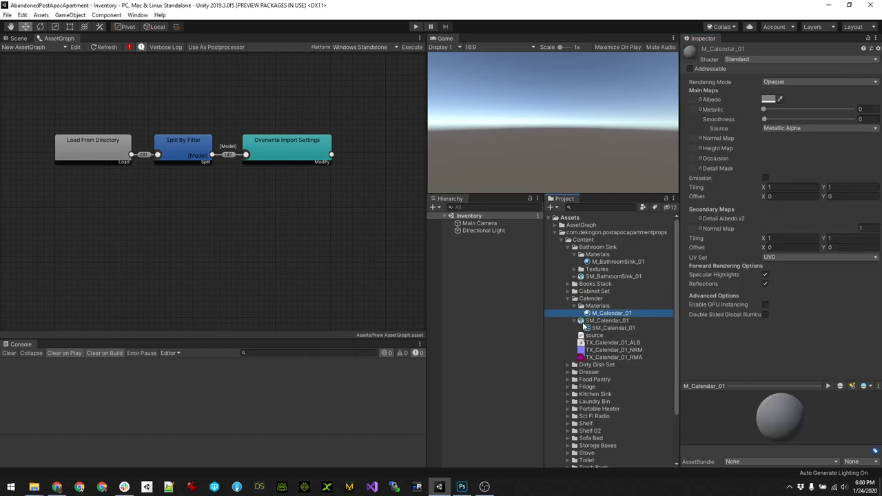
Compare the SM_Calendar_01 material import settings with the extracted material in the Calender Materials folder.
click(574, 322)
click(573, 307)
click(589, 315)
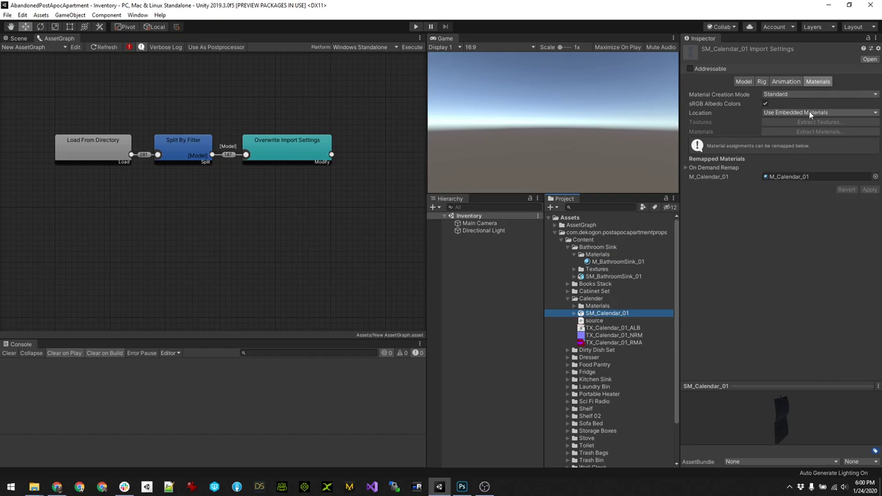
click(574, 306)
click(603, 313)
click(607, 320)
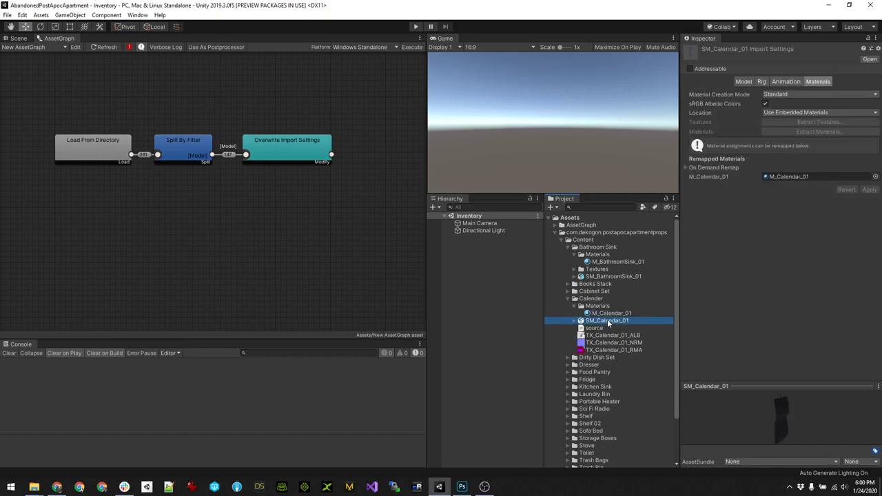
click(575, 305)
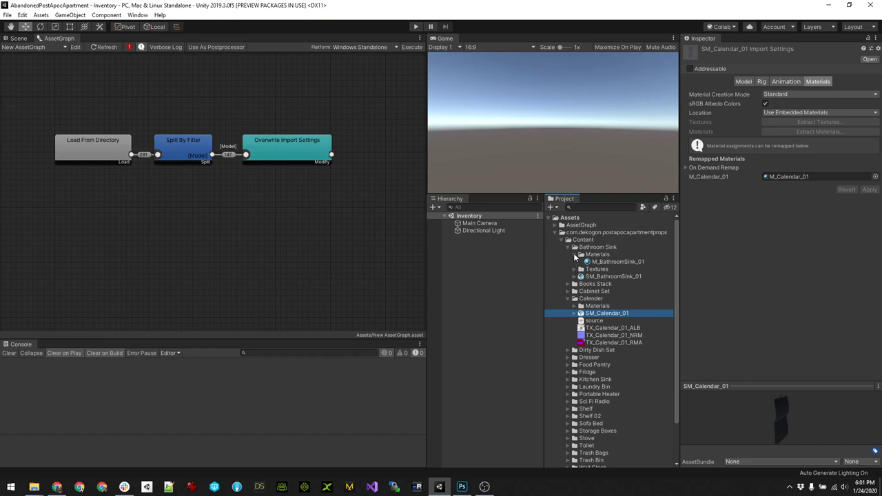
Examine the material import settings of SM_BathroomSink_01 and collapse the Bathroom Sink and Calender folders.
click(574, 254)
click(614, 268)
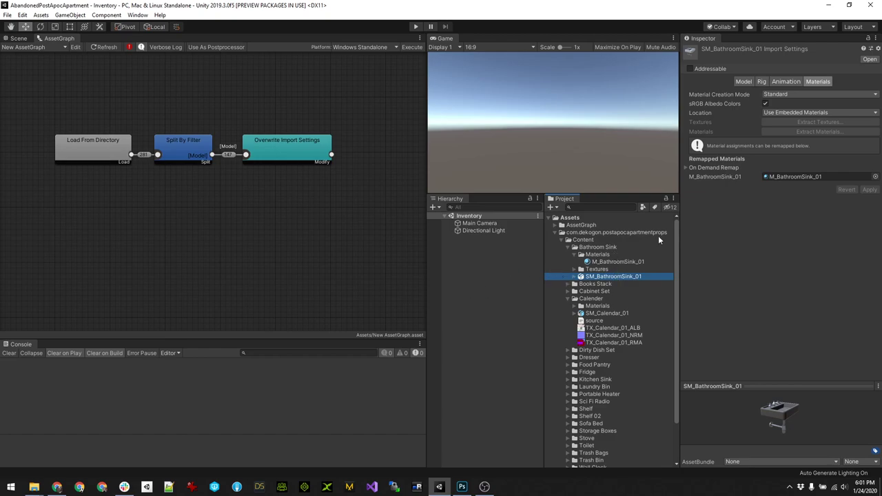
click(567, 247)
click(568, 270)
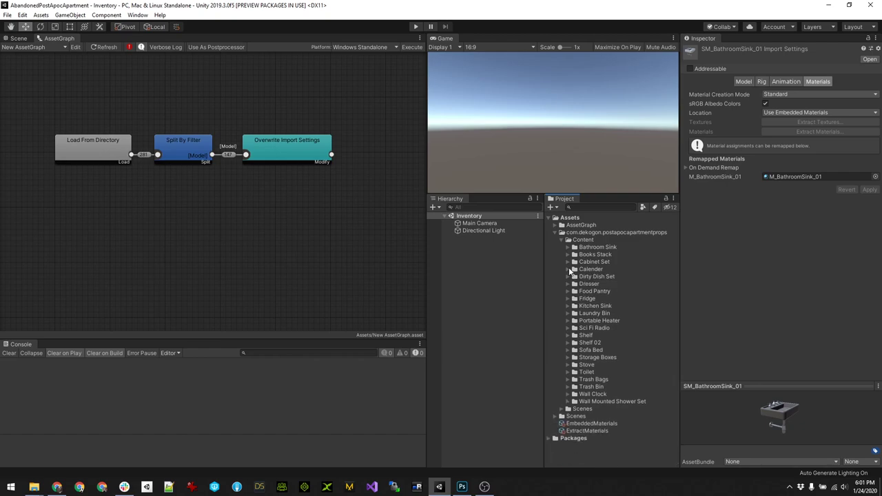
click(569, 270)
click(567, 269)
Check the material remapping of each Books Stack model, from SM_Books_01a through SM_BooksPile_01e.
click(566, 254)
click(605, 276)
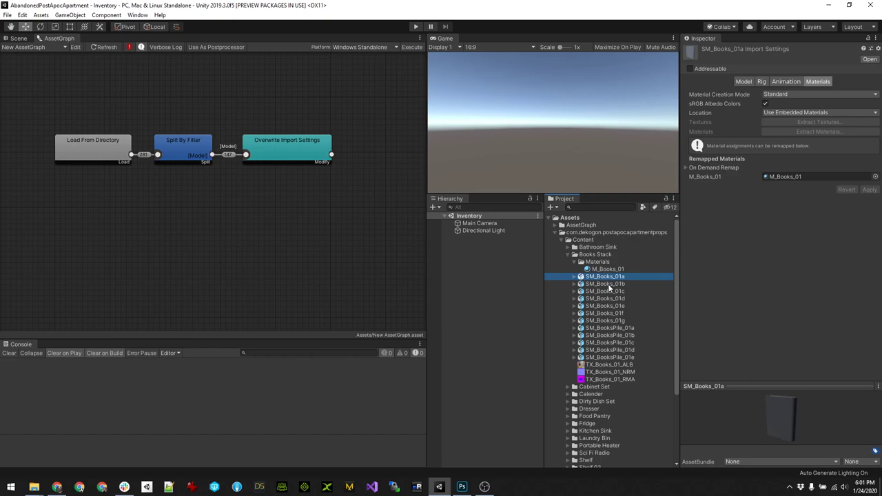
key(Down)
key(Down)
key(Down)
key(Down)
key(Down)
key(Down)
key(Down)
key(Down)
key(Down)
key(Down)
key(Down)
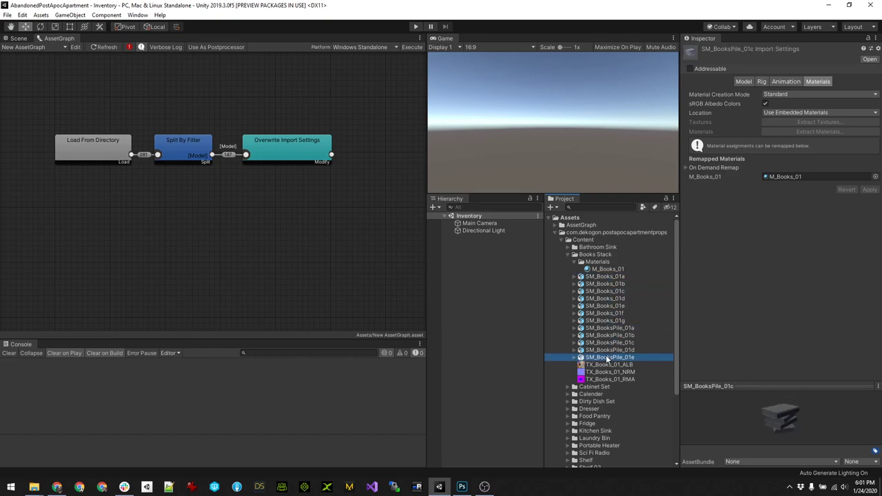
Look over the Materials folder of Books Stack and collapse the Books Stack folder.
click(575, 261)
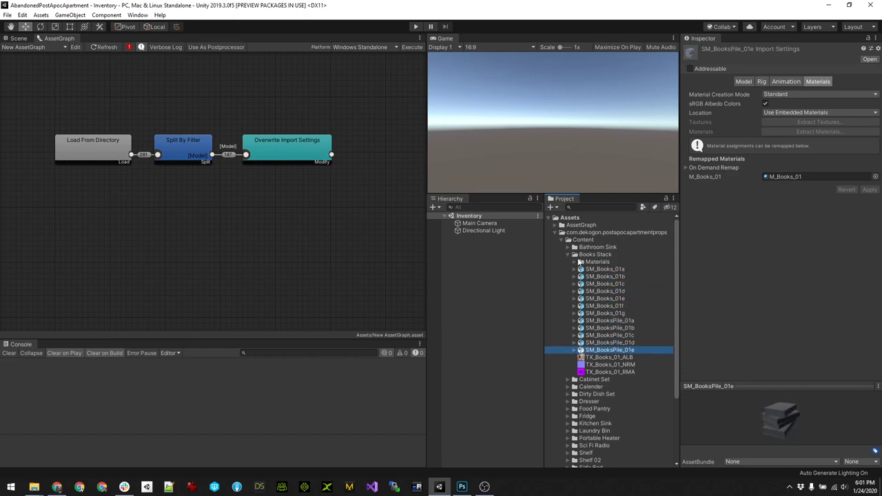
click(575, 262)
click(597, 262)
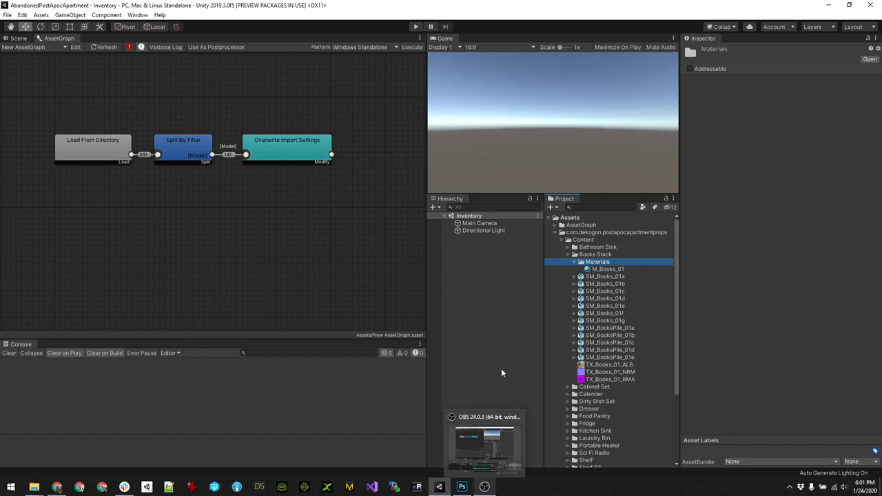
click(567, 255)
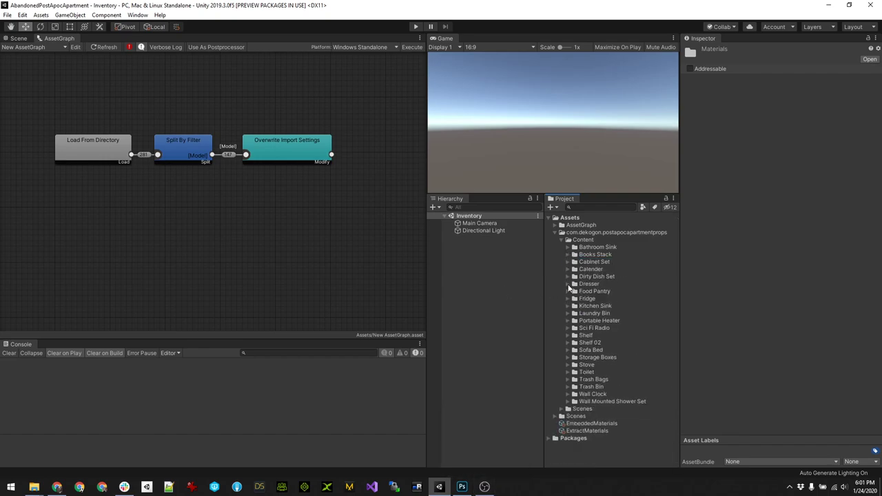
click(485, 486)
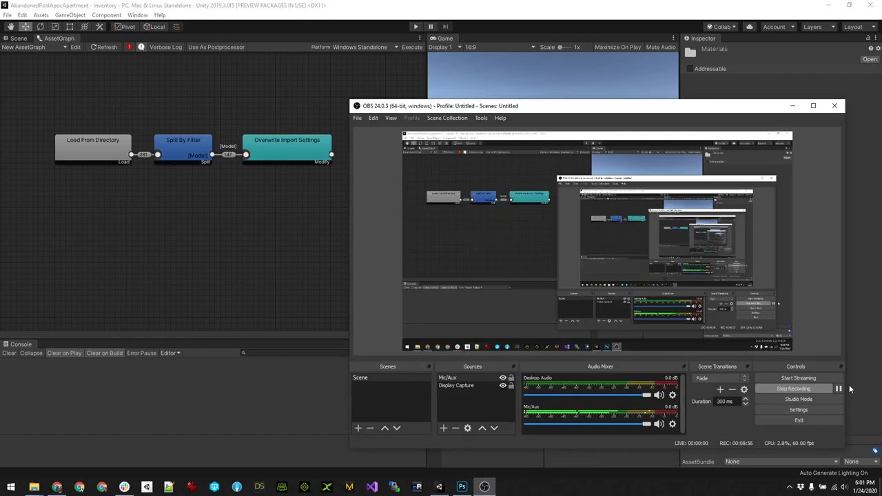